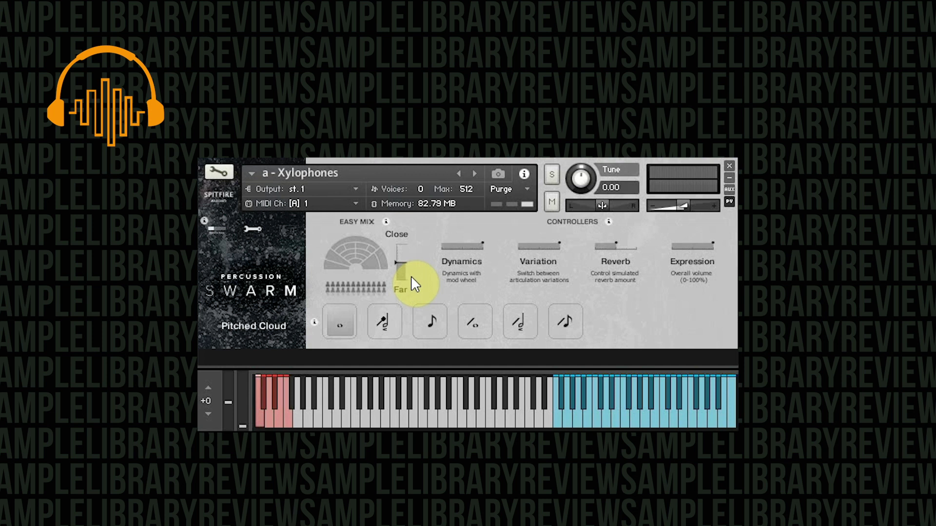
- Show the detailed mic mix for the Xylophones patches and switch the Extras and Mixes patch from mix M1 to M2
left_click(252, 229)
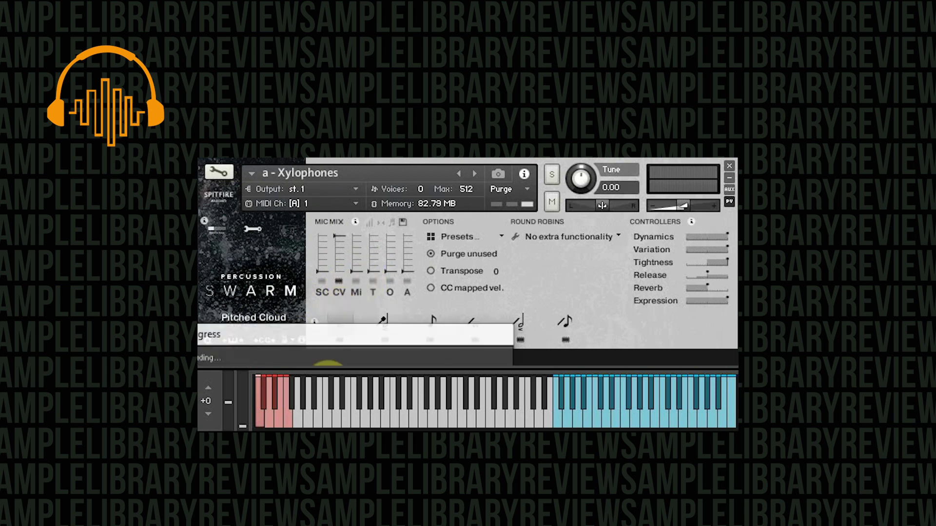
left_click(252, 227)
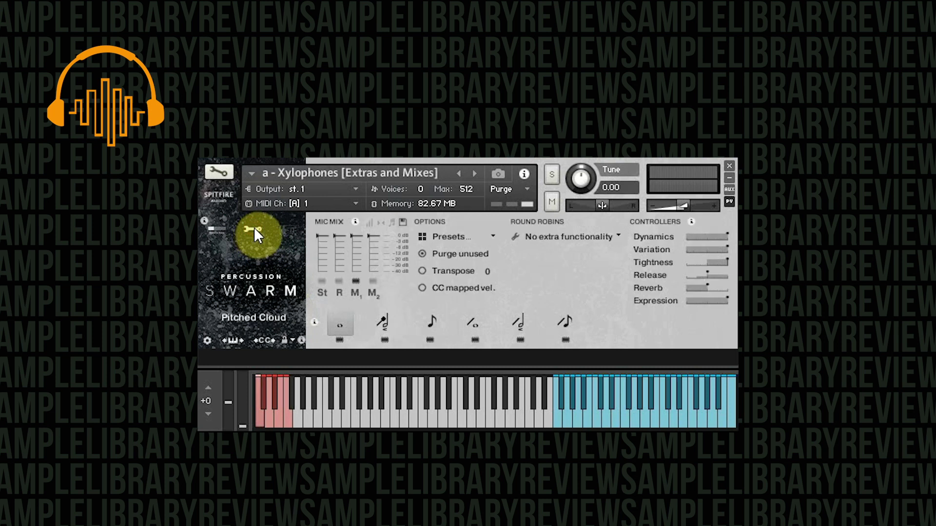
left_click(375, 282)
left_click(331, 281)
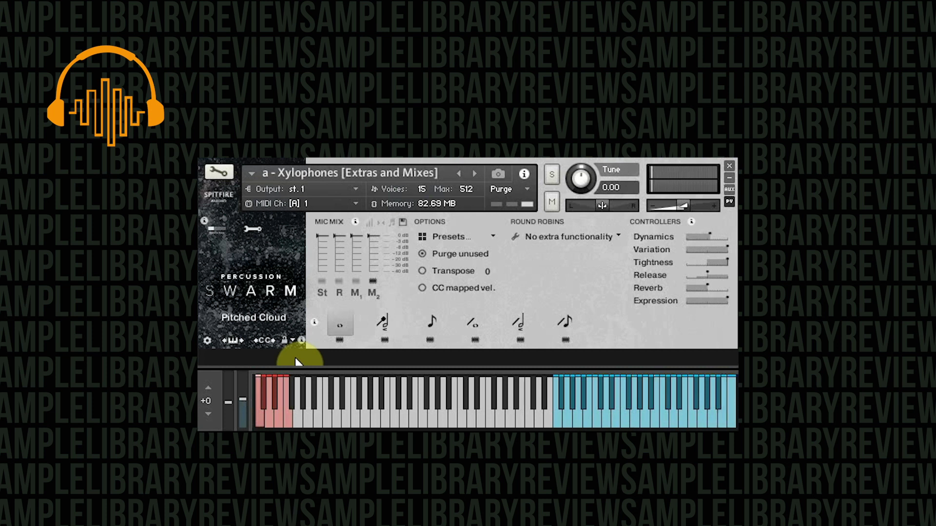
- Audition the remaining Xylophones articulations in order: Swarmed Sticks, Short Soft Sticks and the three hot rod versions
left_click(388, 324)
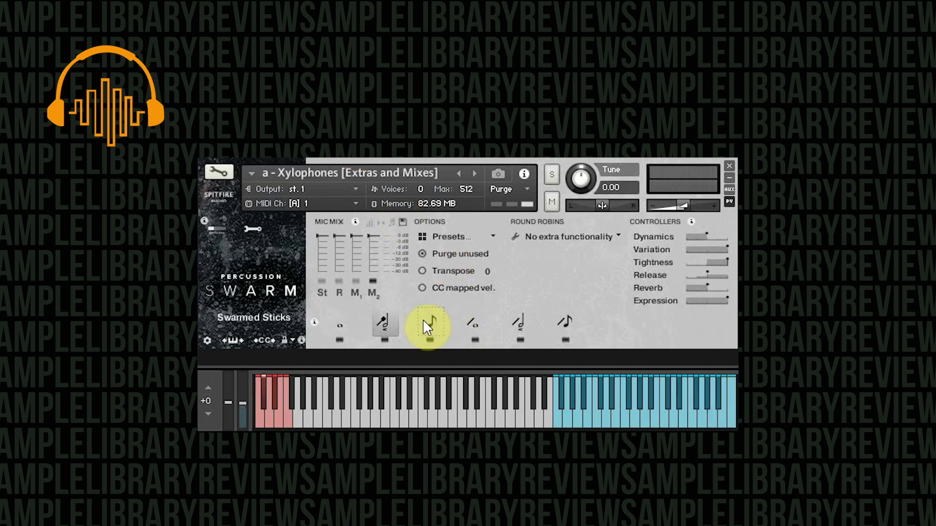
left_click(429, 320)
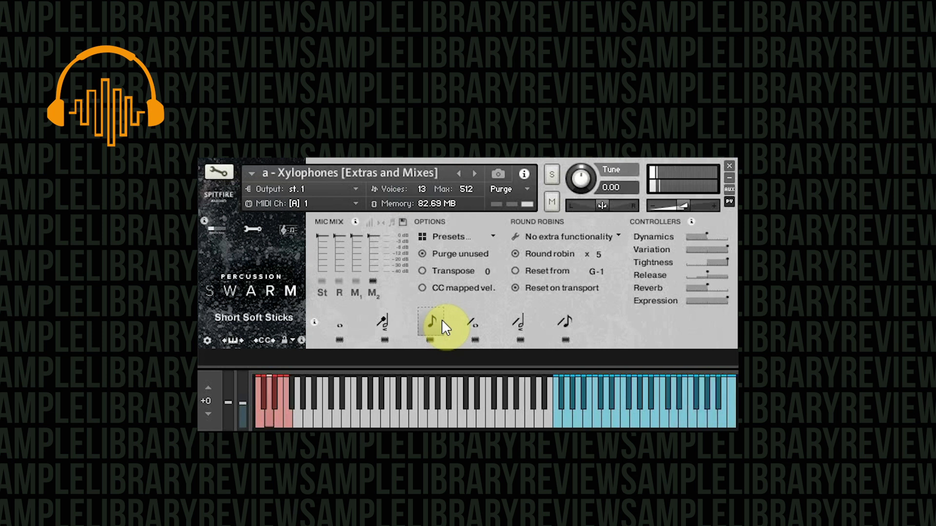
left_click(470, 321)
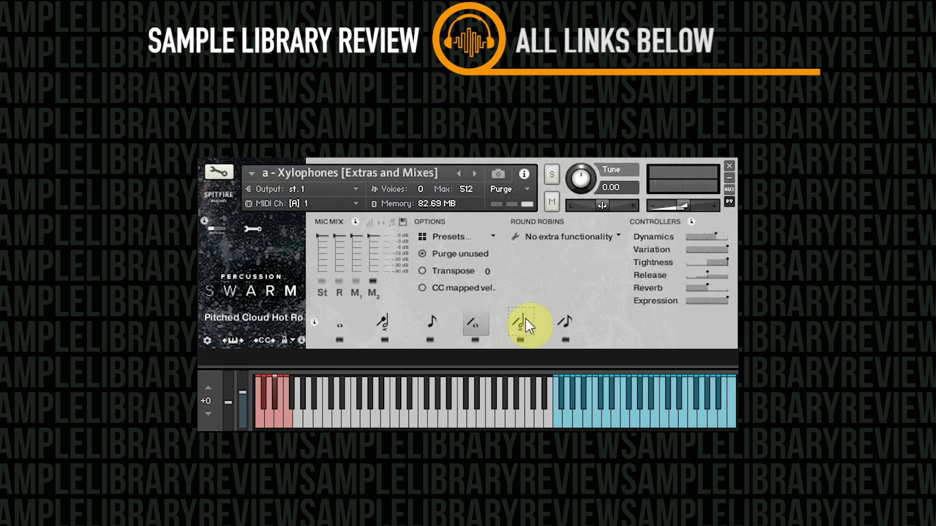
left_click(524, 317)
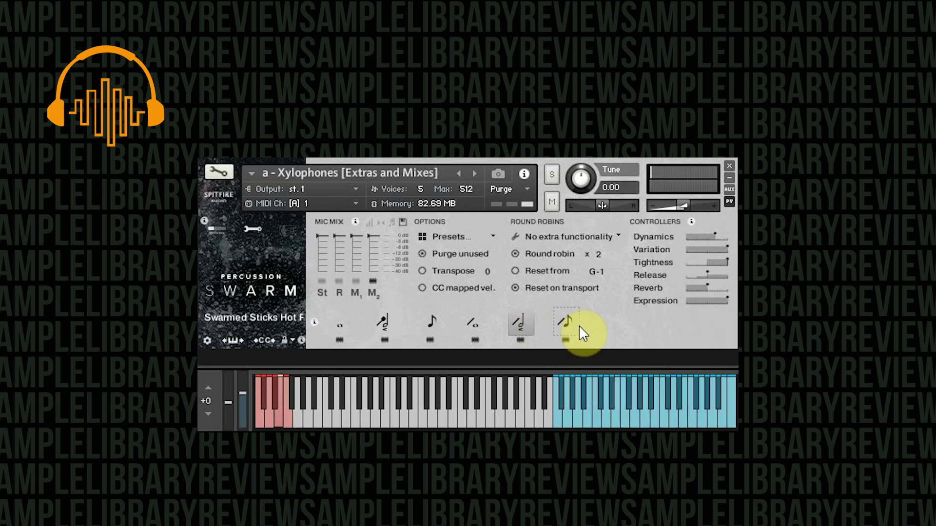
left_click(563, 318)
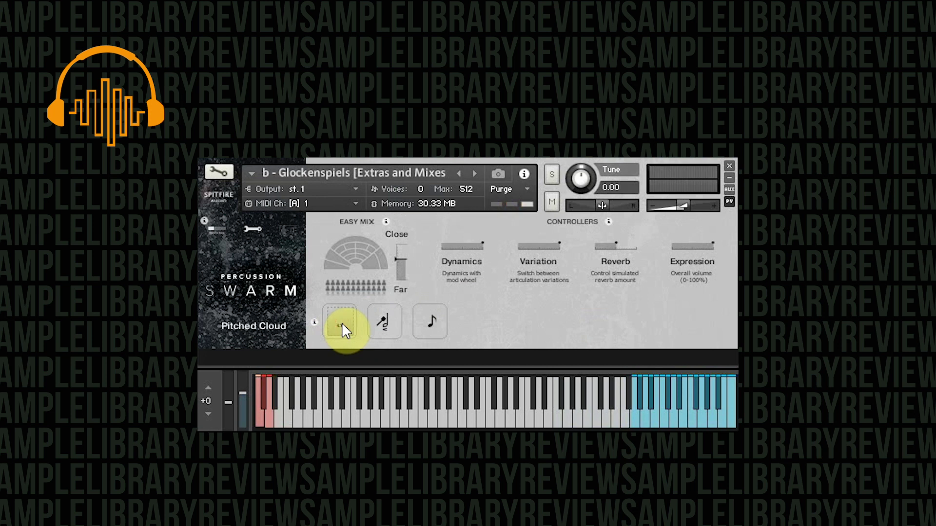
- Step through the Glockenspiels articulations Swarmed Sticks and Short Soft Sticks, and return to Pitched Cloud
left_click(385, 314)
left_click(429, 321)
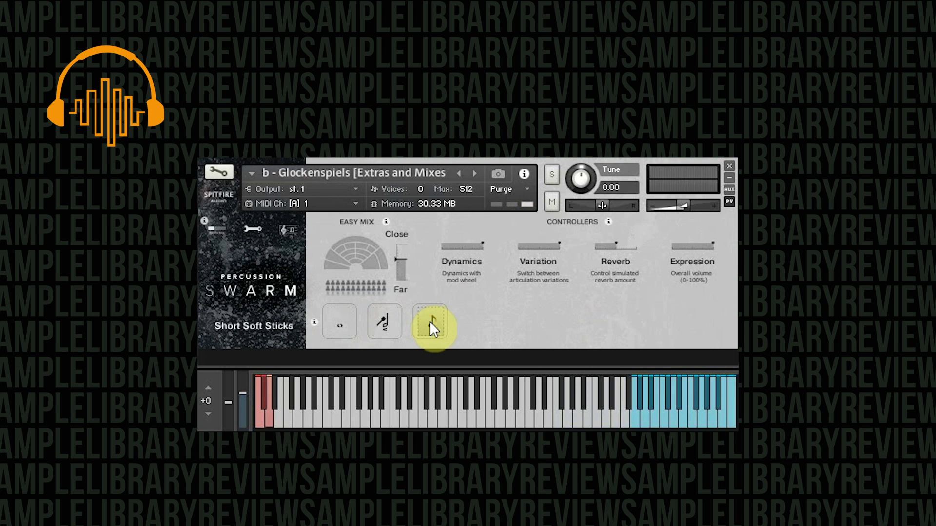
left_click(342, 318)
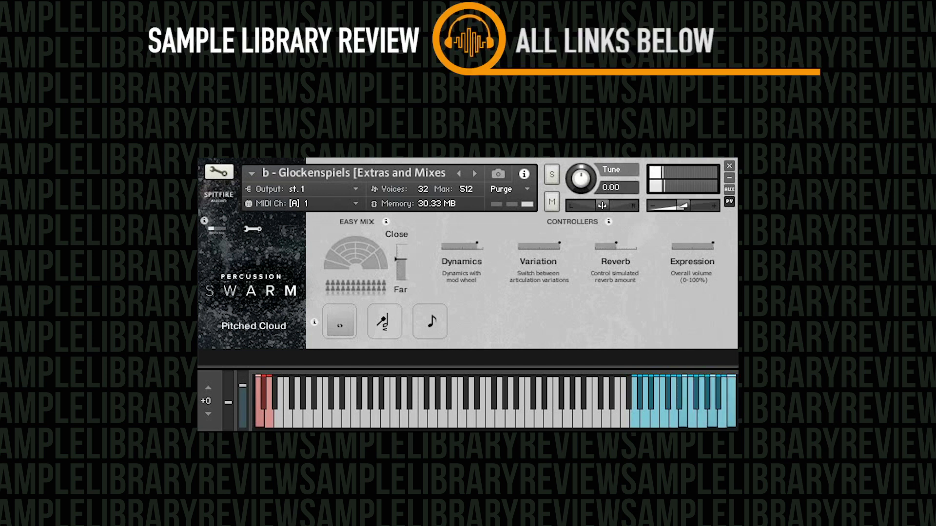
- Show the Glockenspiels' detailed mic mix and enable M2 in place of M1
left_click(254, 231)
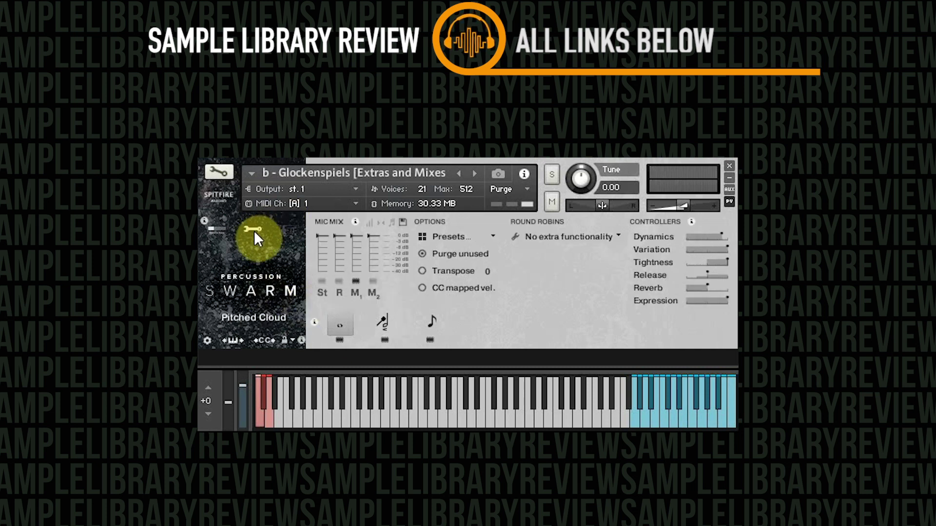
left_click(373, 282)
left_click(355, 281)
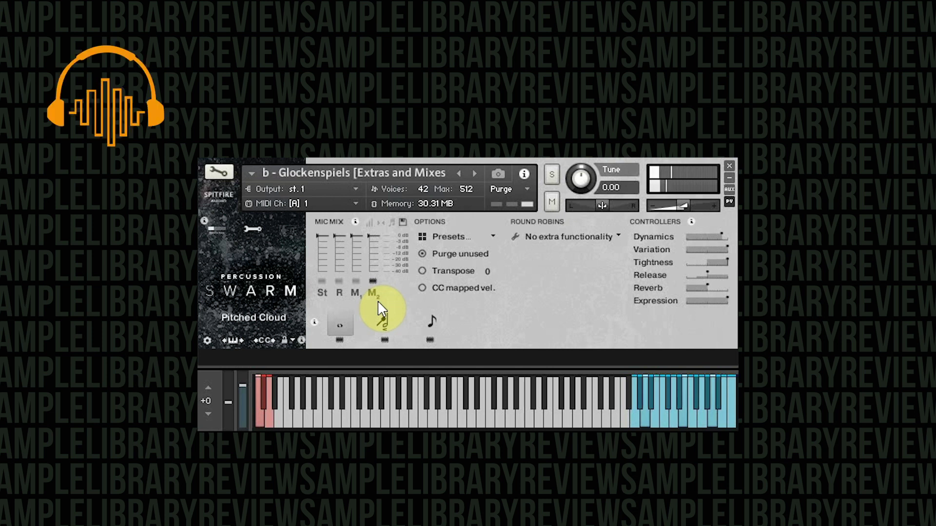
- Audition the Glockenspiels' Swarmed Sticks, switching on the St mix, and select the short note articulation
left_click(378, 316)
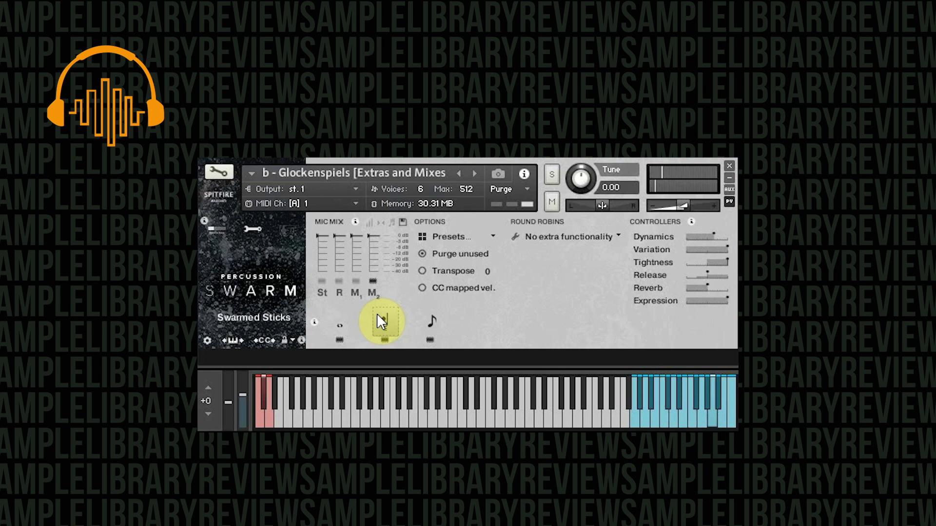
left_click(324, 289)
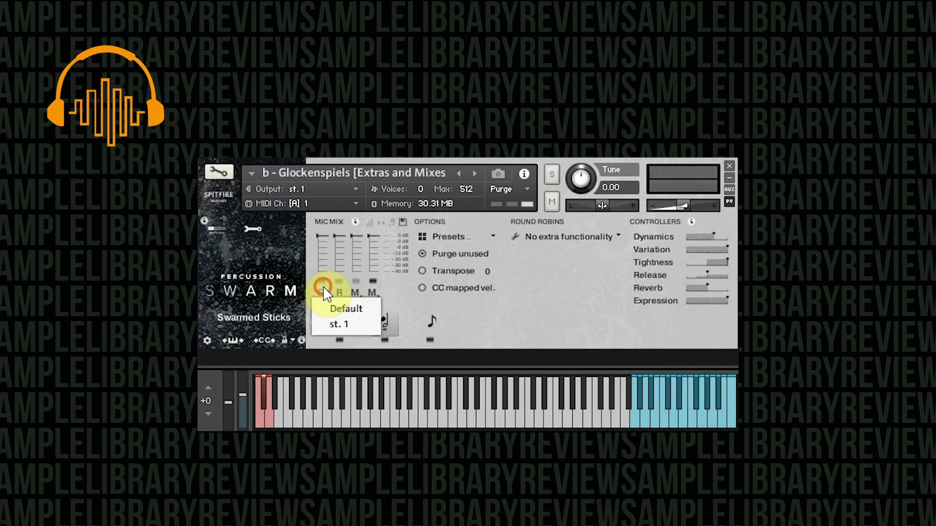
left_click(324, 279)
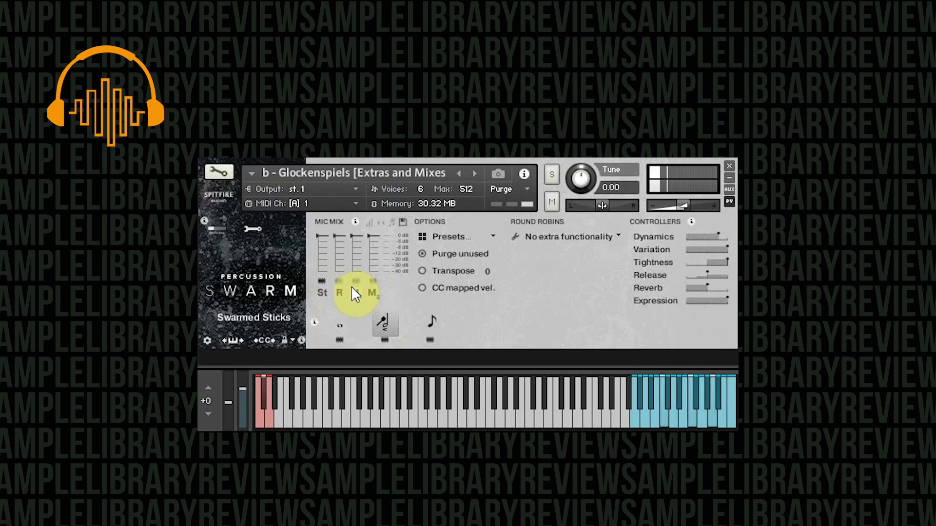
left_click(432, 326)
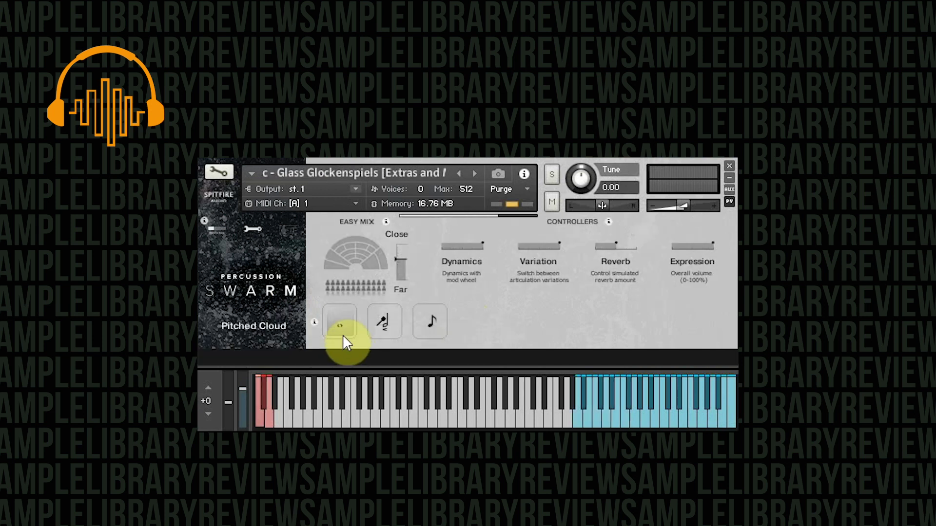
- Switch the Glass Glockenspiels' mic mix to M2 and return to the simple Easy Mix view
left_click(251, 229)
left_click(371, 285)
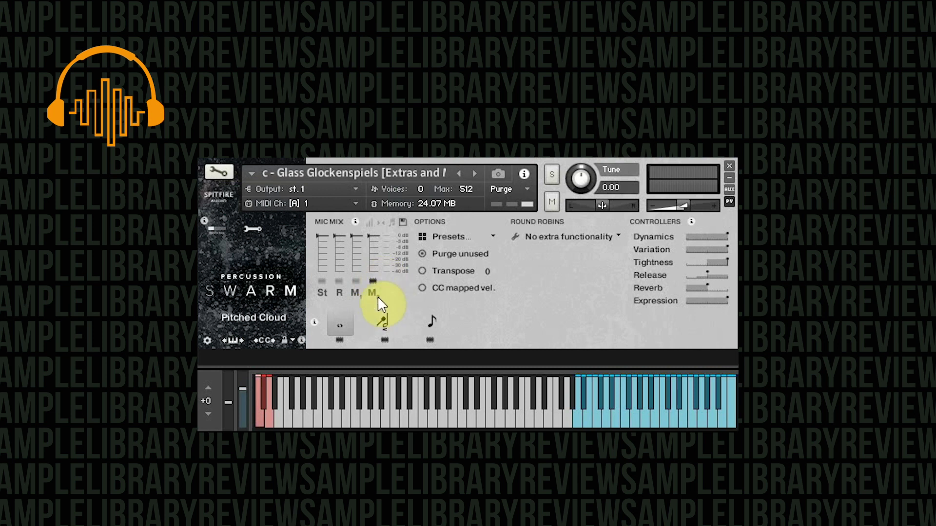
left_click(224, 226)
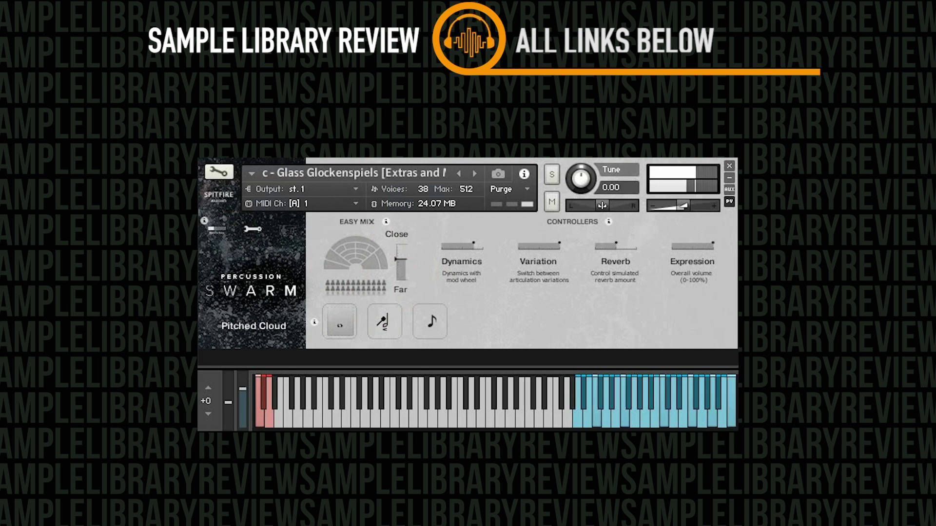
- Audition the Swarmed Sticks and Short Soft Sticks articulations of the Glass Glockenspiels
left_click(390, 321)
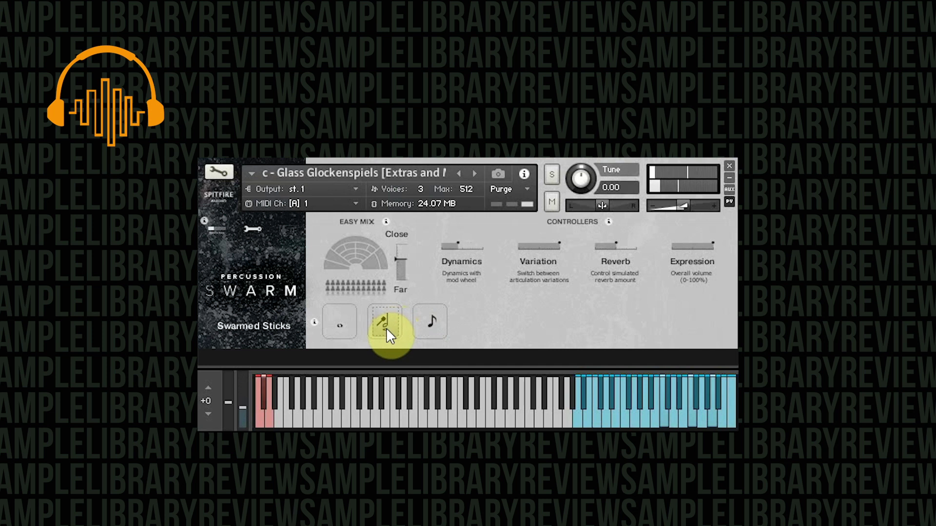
left_click(427, 324)
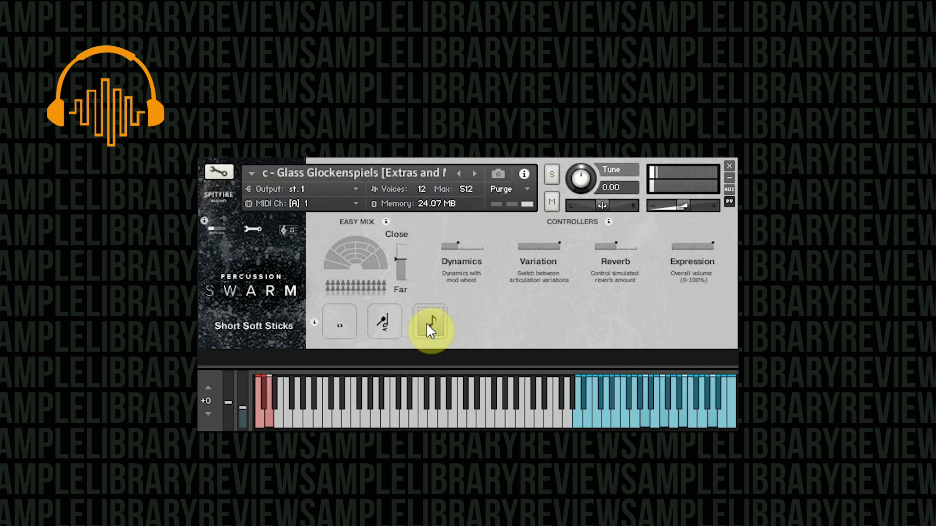
left_click(432, 334)
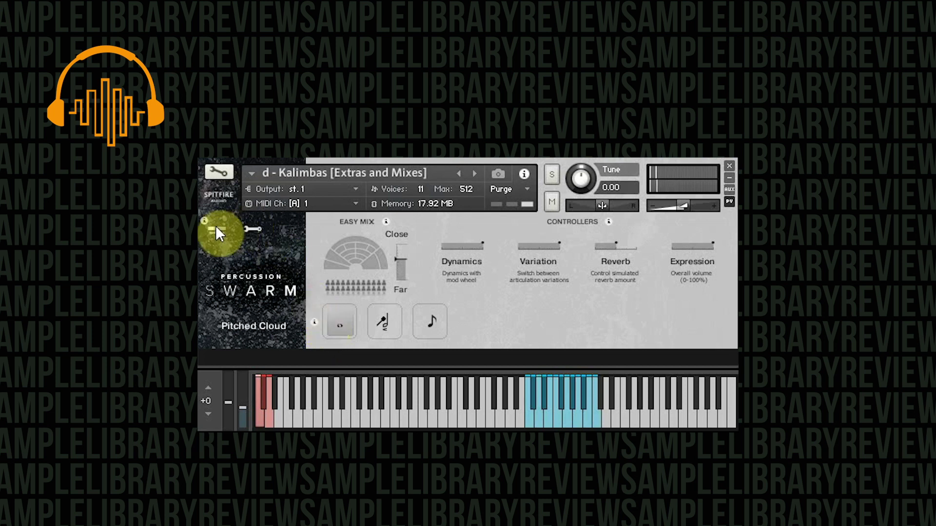
- Switch the Kalimbas' mic mix to M2 and audition the Swarmed Sticks and Short Soft Sticks articulations
left_click(253, 229)
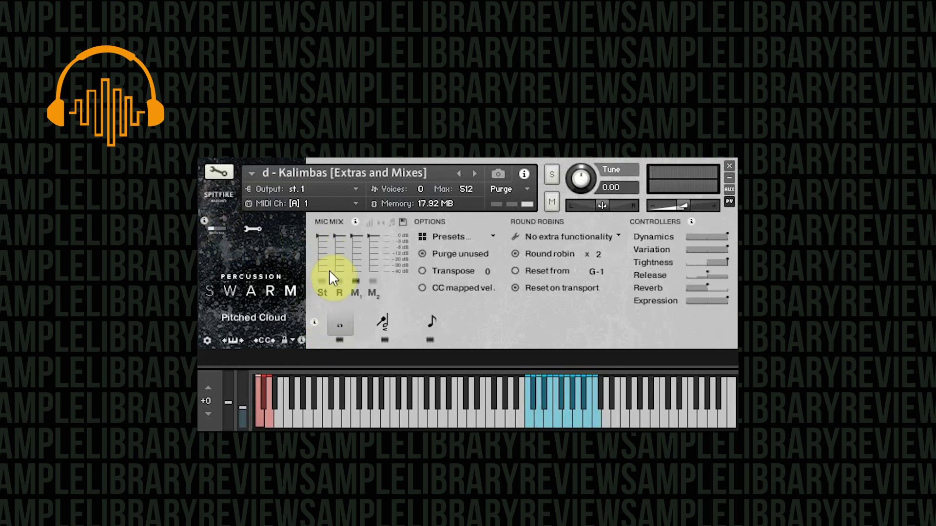
left_click(371, 282)
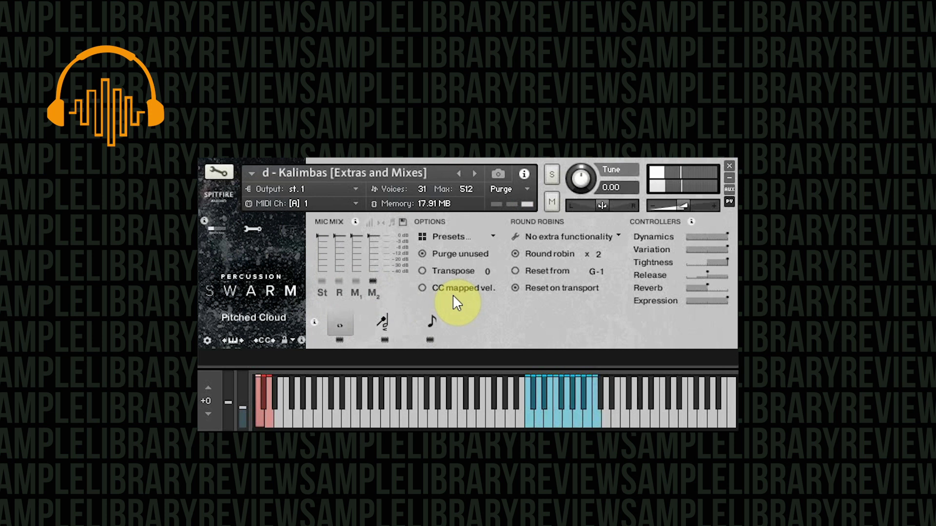
left_click(382, 329)
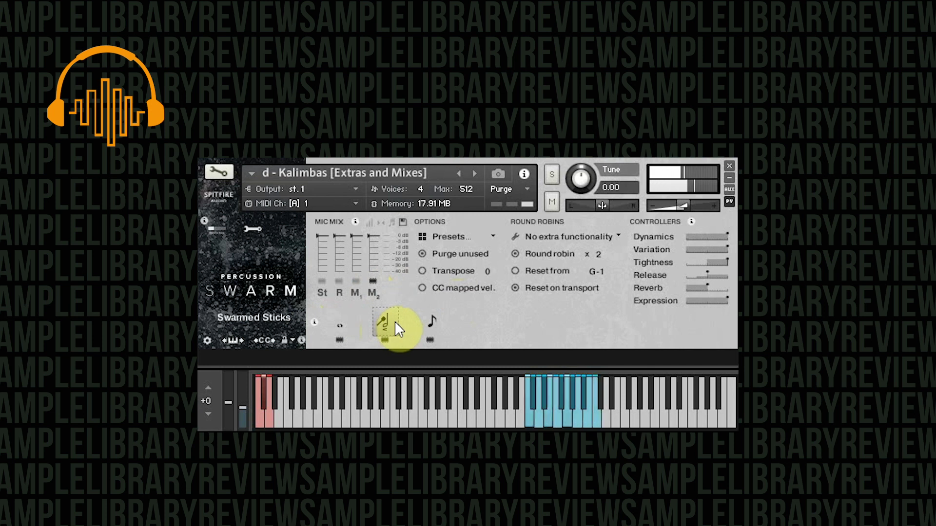
left_click(431, 322)
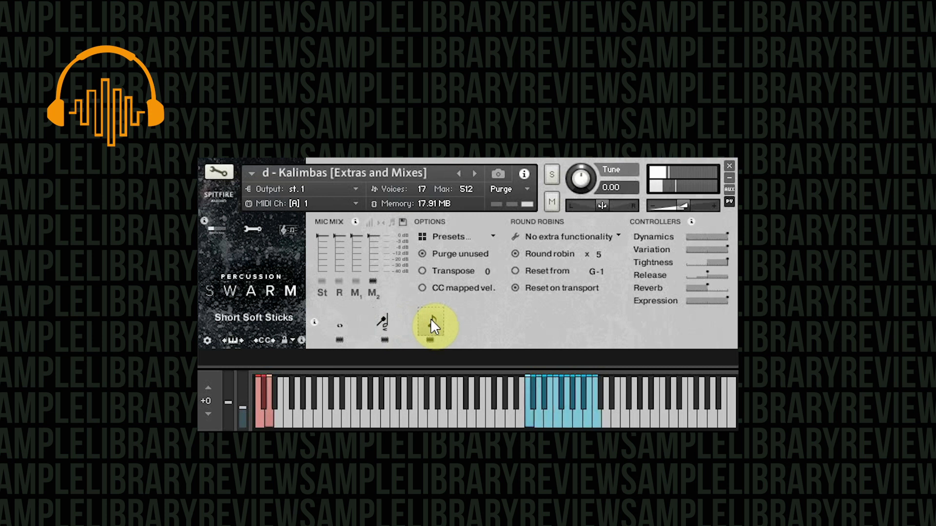
left_click(431, 318)
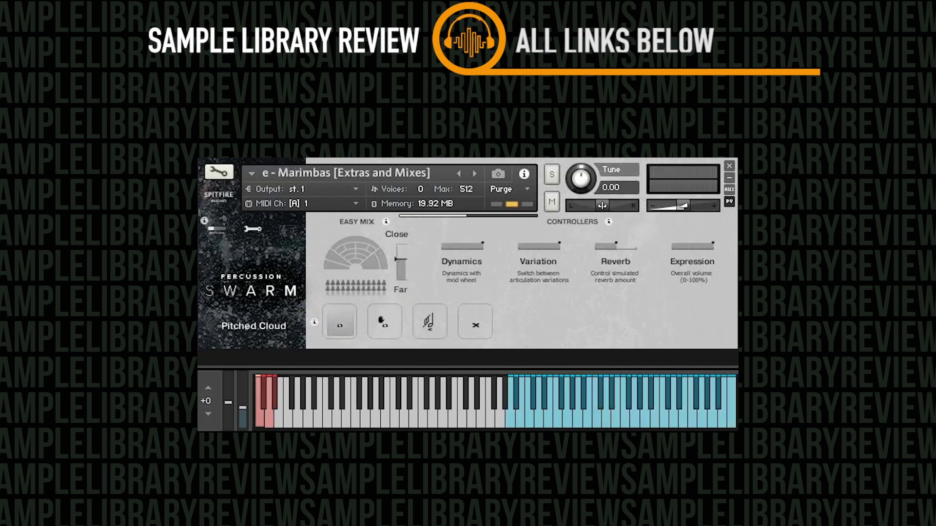
- Set the Marimbas' detailed mic mix to M2 instead of M1 and select the Pitched Cloud articulation
left_click(255, 228)
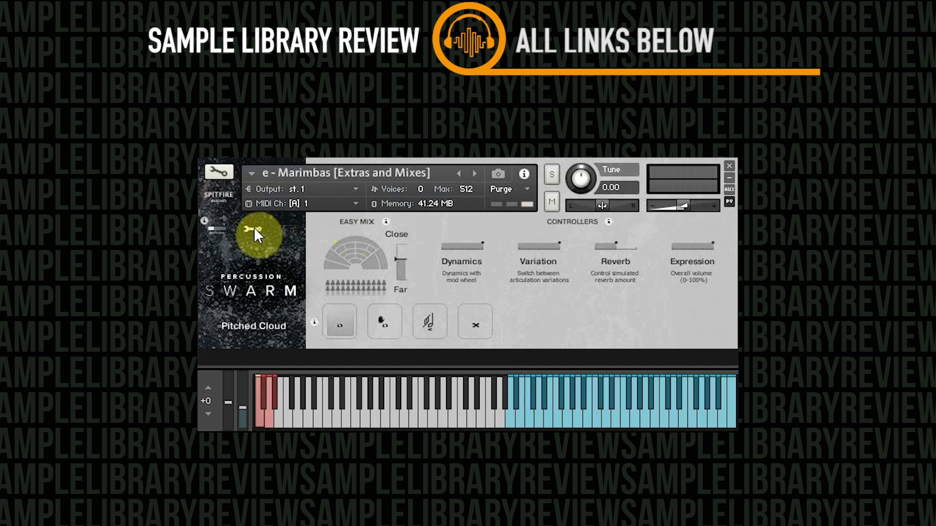
left_click(360, 289)
left_click(346, 323)
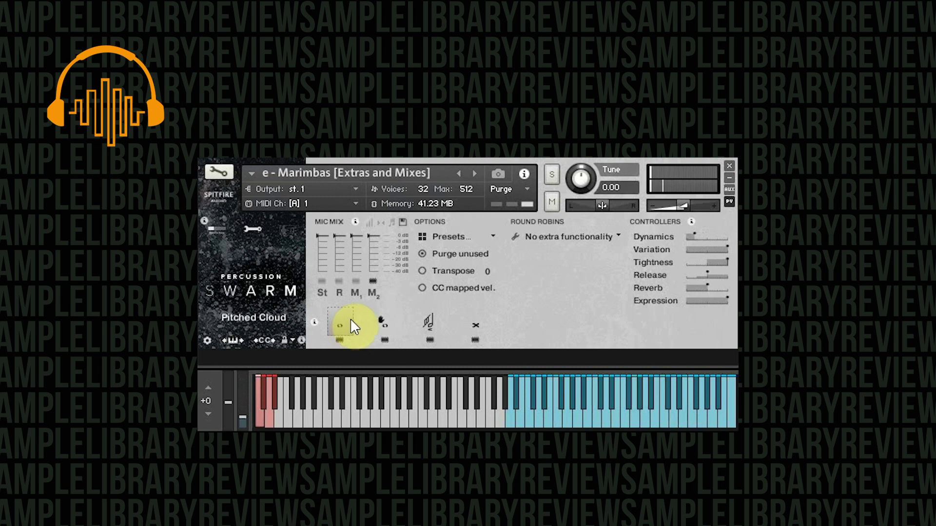
- Audition the Marimbas articulations played with fingers, Swarmed Bows and Atonal Cloud
left_click(383, 319)
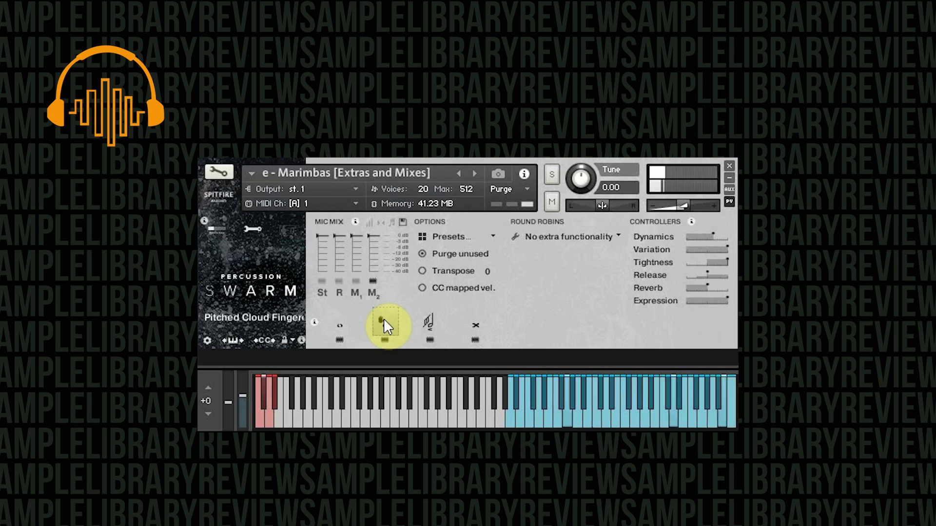
left_click(431, 323)
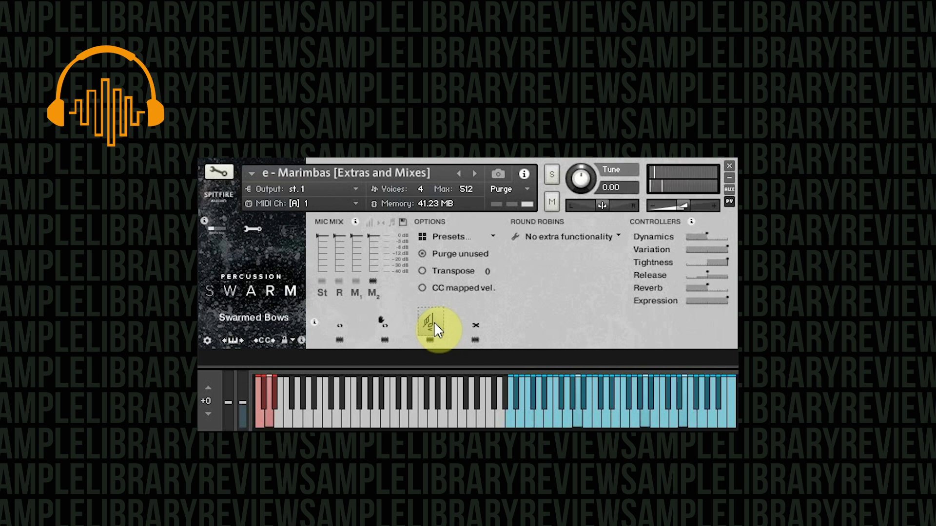
left_click(471, 323)
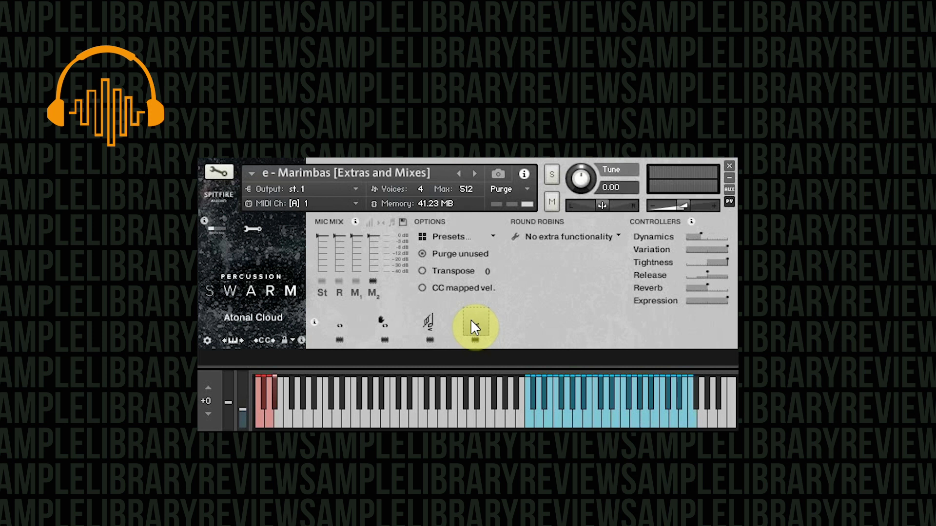
left_click(473, 325)
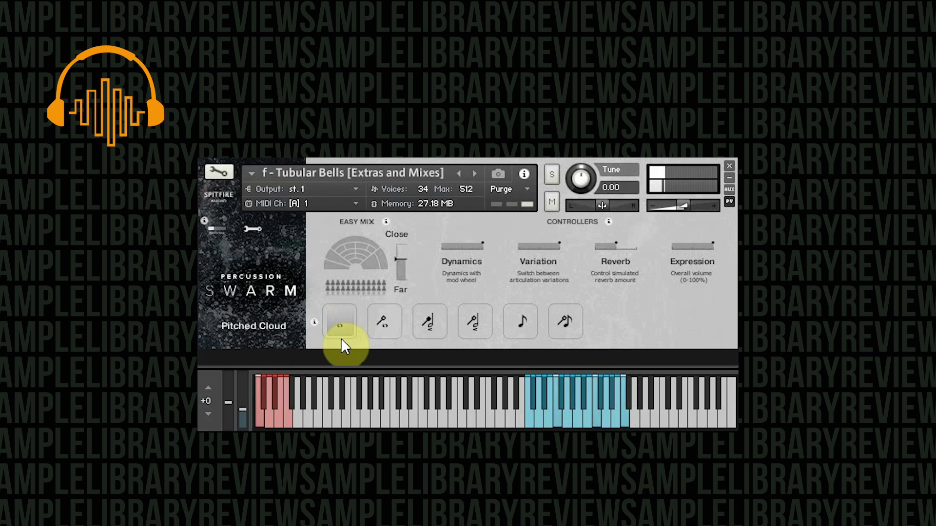
- Audition the Tubular Bells articulations Superball Cloud, Swarmed Sticks and Swarmed Superball
left_click(375, 328)
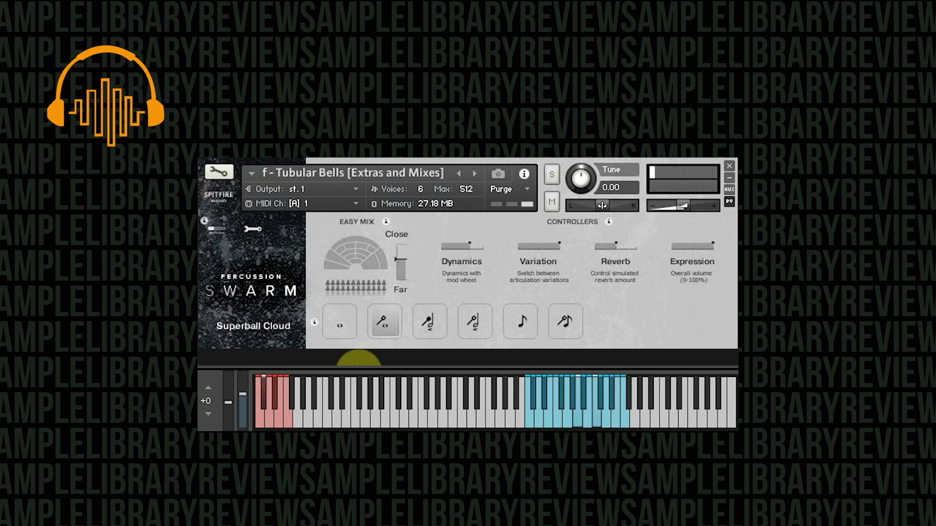
left_click(432, 326)
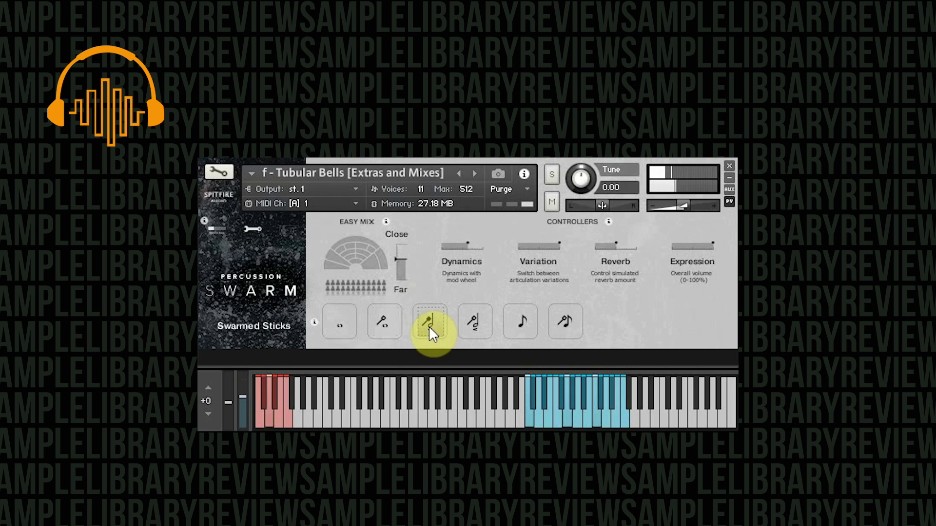
left_click(469, 312)
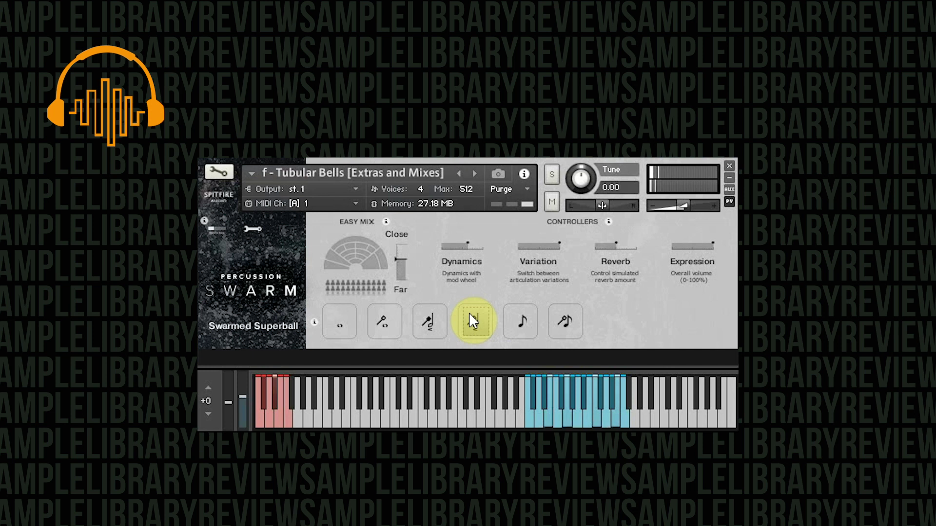
- Audition Short Soft Sticks and the last articulation on Tubular Bells, plus Swarmed Bows and Short Soft Sticks on Chimes & Phones
left_click(519, 314)
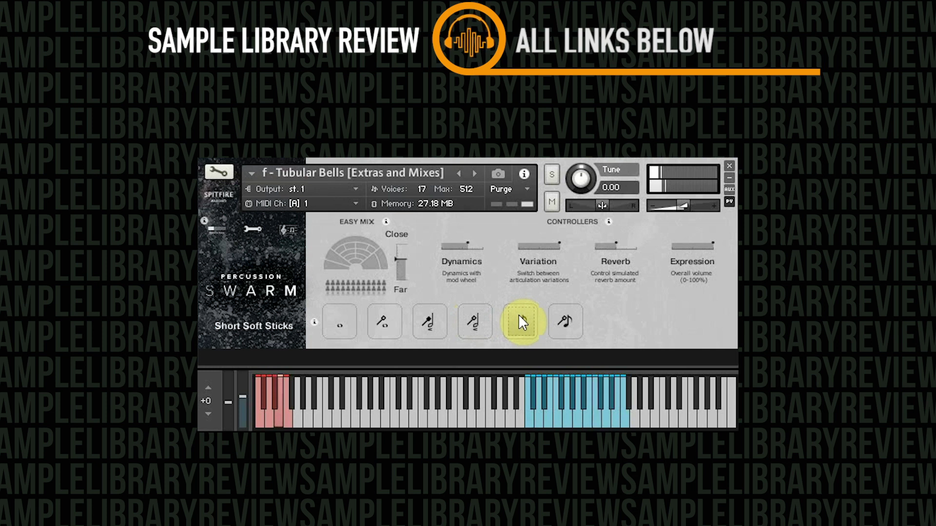
left_click(563, 326)
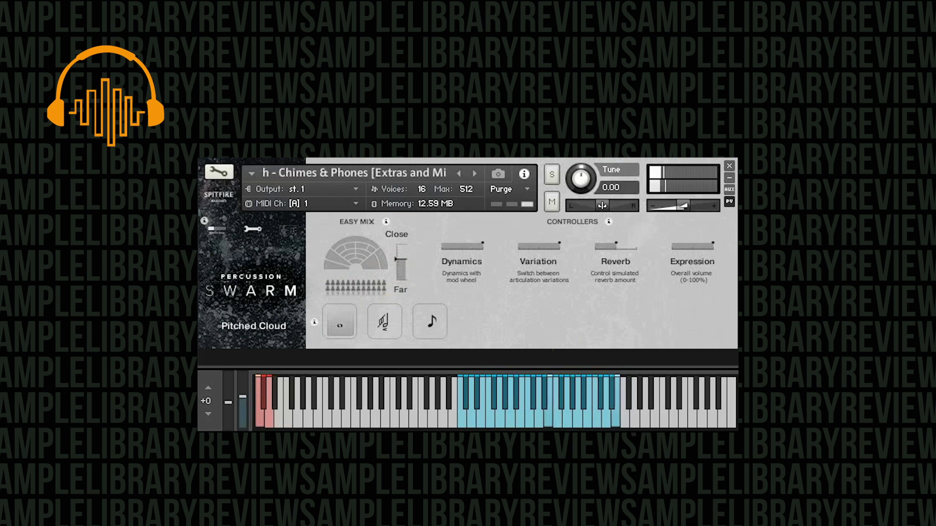
left_click(387, 324)
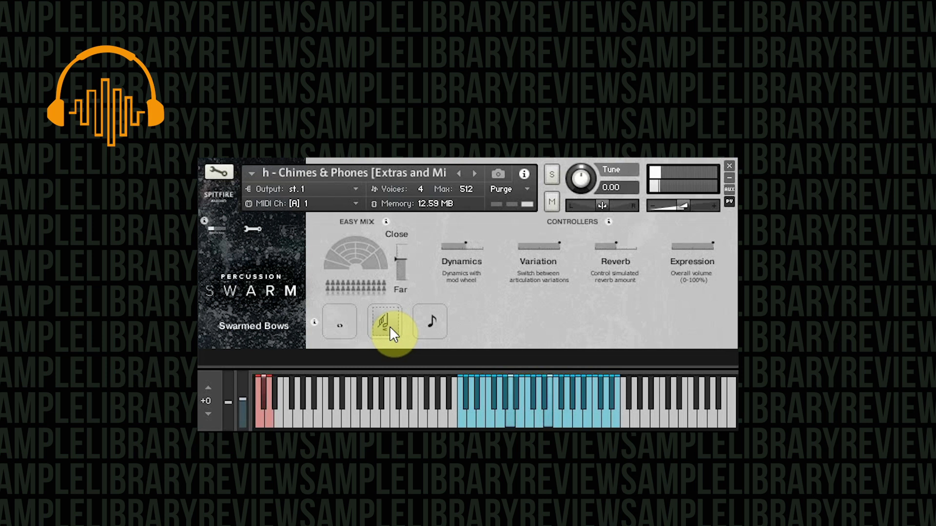
left_click(430, 317)
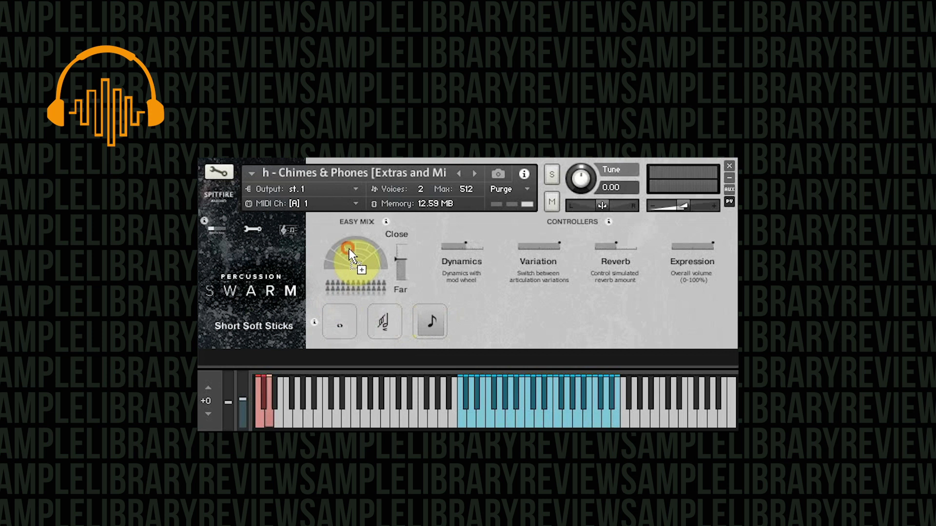
- Load the Angklungs instrument and audition its Short Soft Sticks and swarmed articulations
left_click_drag(200, 349, 351, 336)
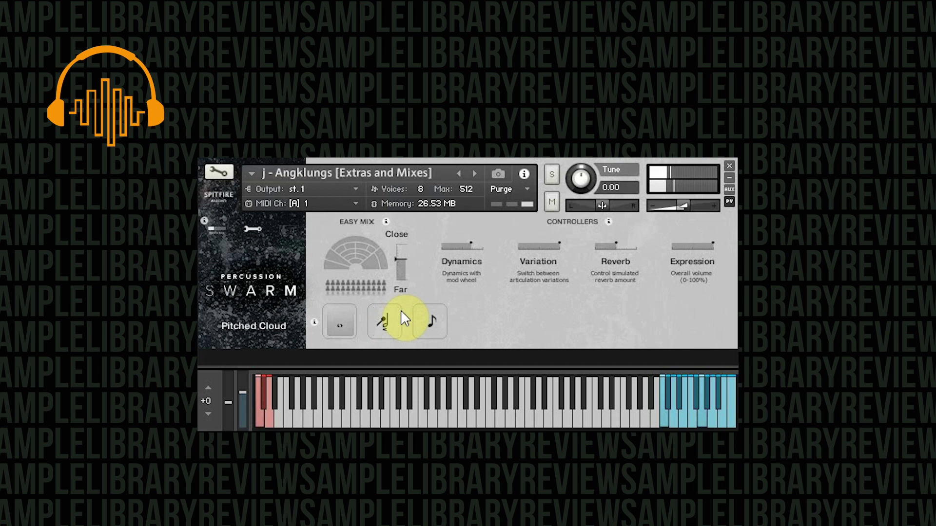
left_click(427, 324)
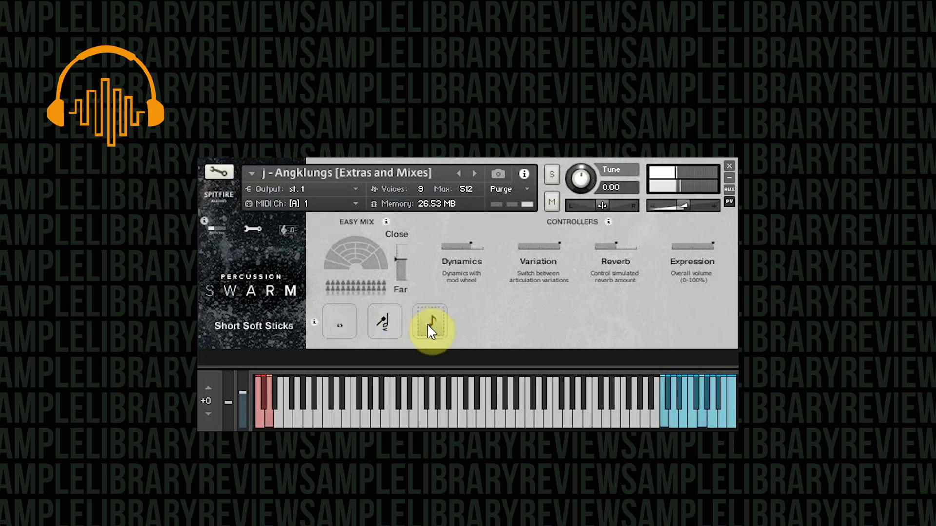
left_click(383, 325)
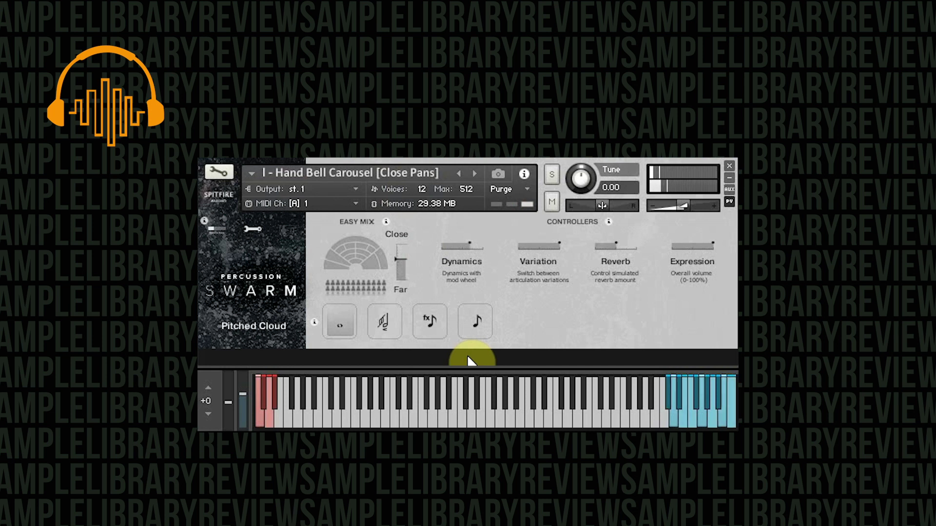
- Audition the Hand Bell Carousel articulations Swarmed Bows, Short Twirls and Short Soft Sticks
left_click(382, 322)
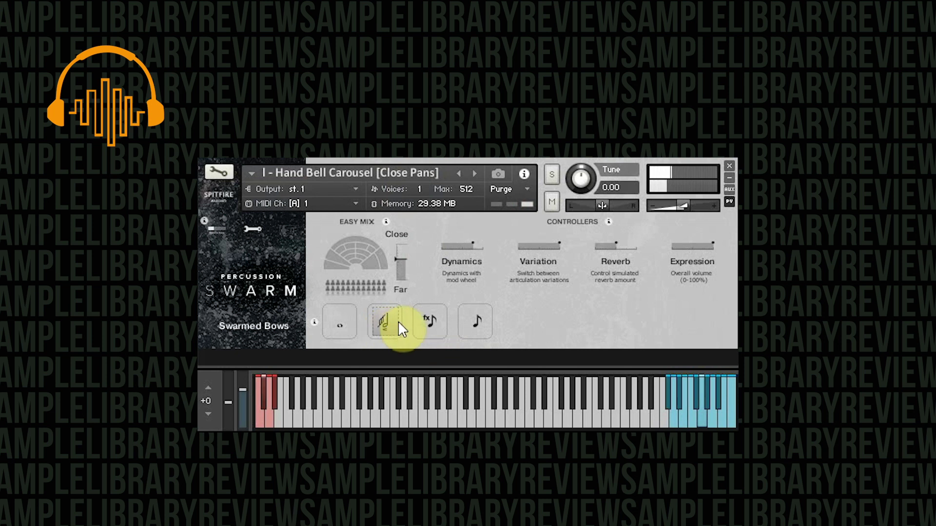
left_click(424, 320)
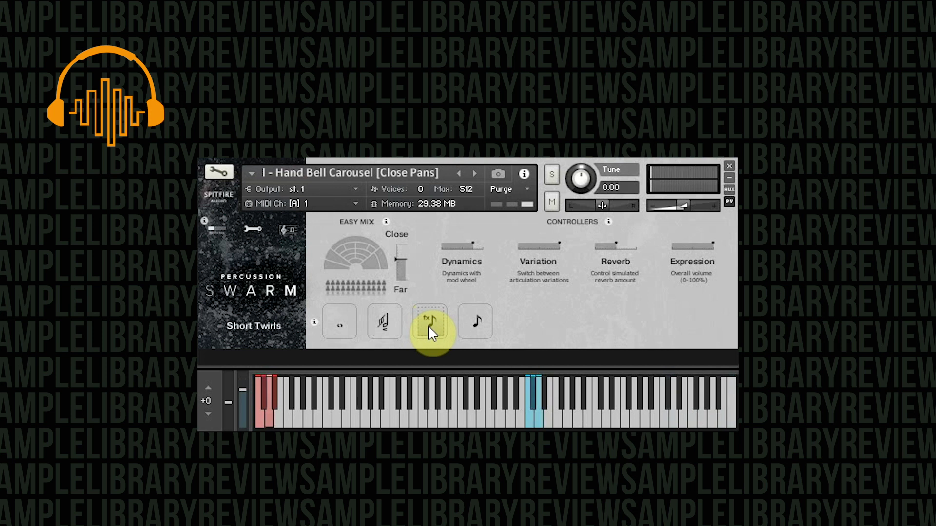
left_click(471, 321)
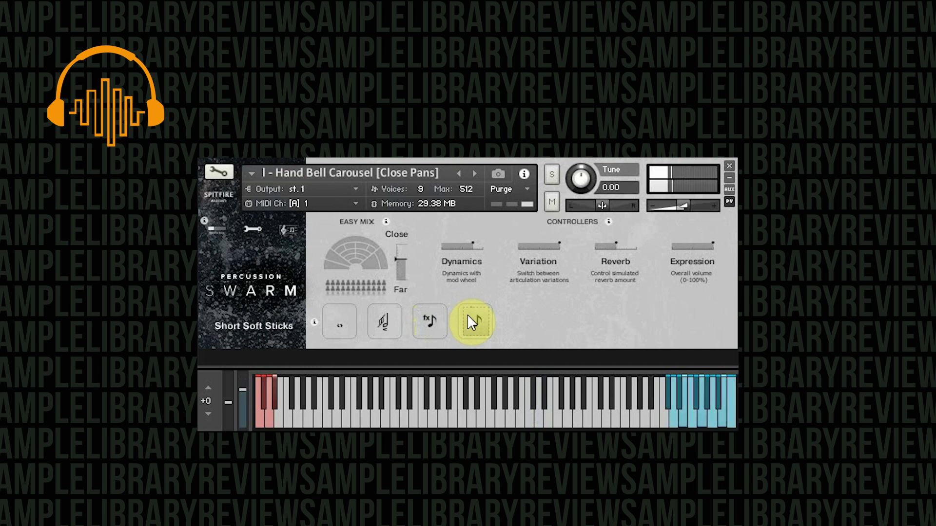
- Replay the Hand Bell Carousel's Short Twirls and Swarmed Bows articulations and return to Pitched Cloud
left_click(429, 320)
left_click(426, 323)
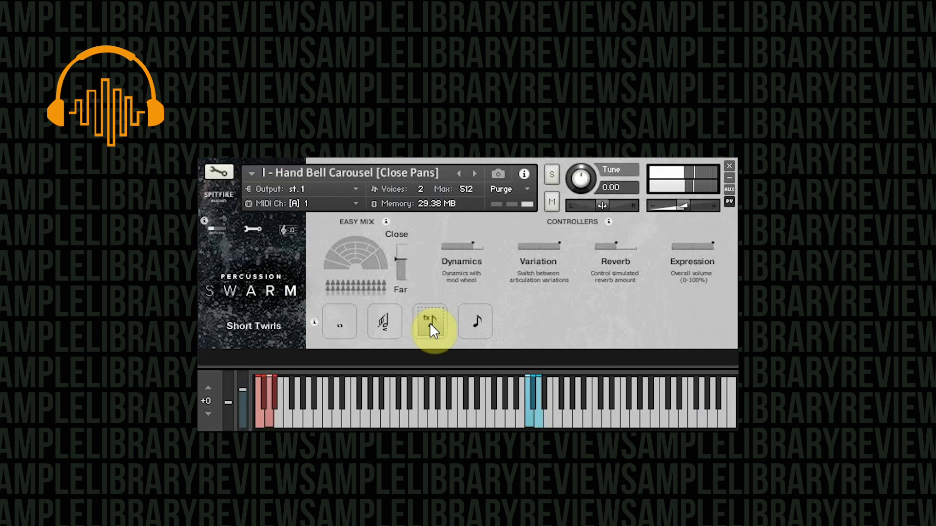
left_click(384, 320)
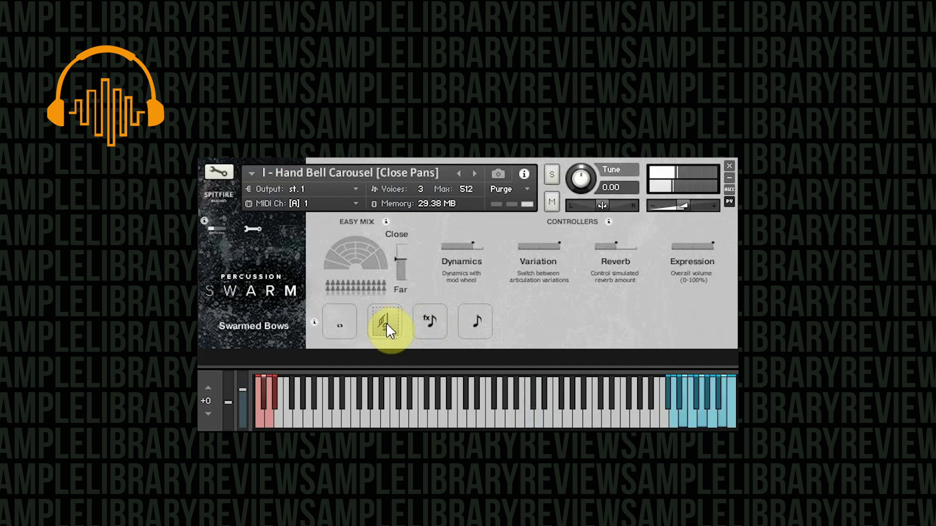
left_click(341, 321)
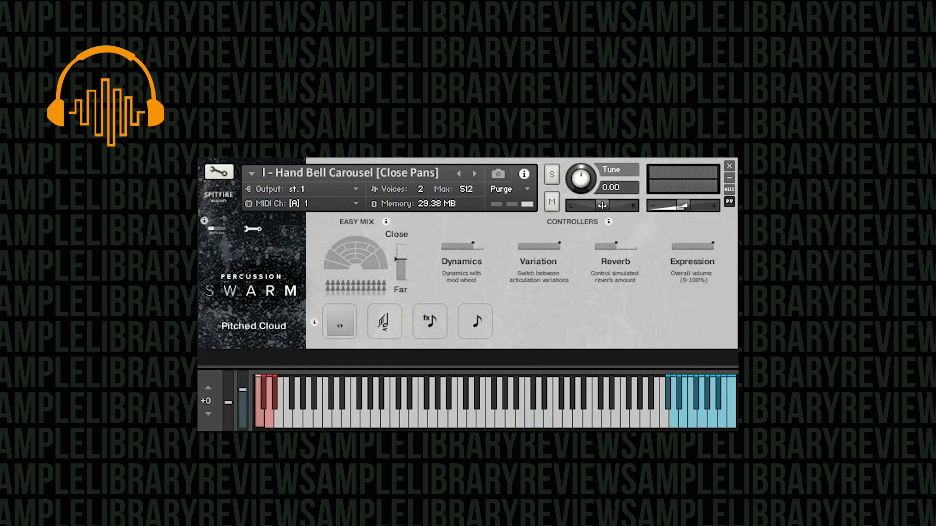
left_click(482, 243)
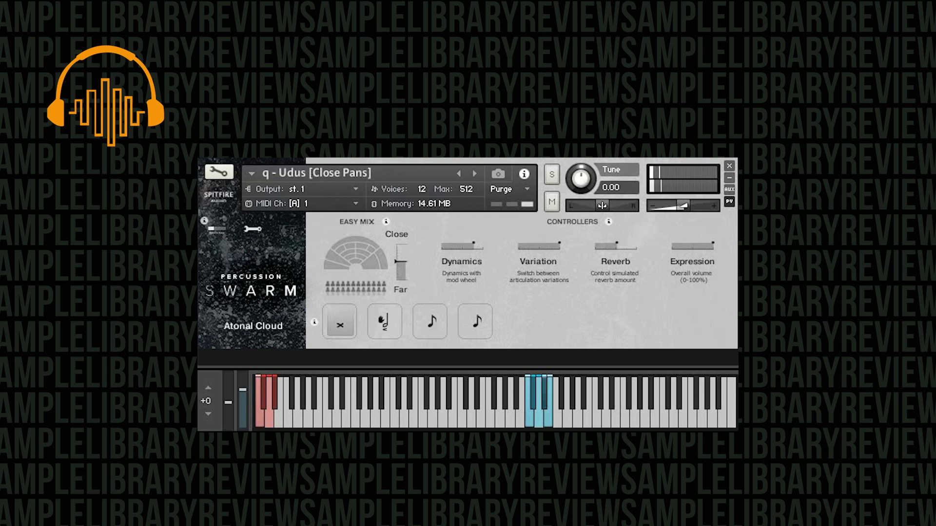
- Audition the Udus articulations Swarmed Fingers, Short Hits and Short Soft Hits, with the detailed mic mix view shown
left_click(375, 315)
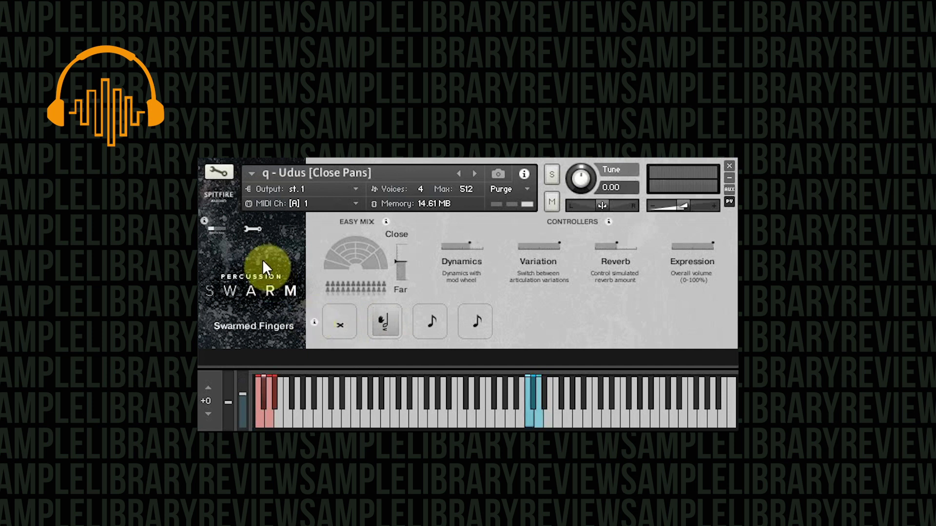
left_click(252, 229)
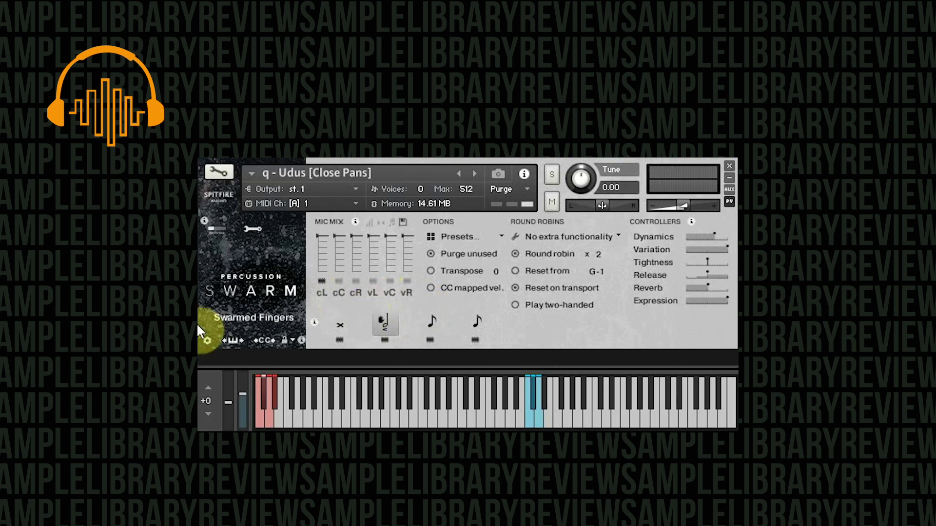
left_click(431, 322)
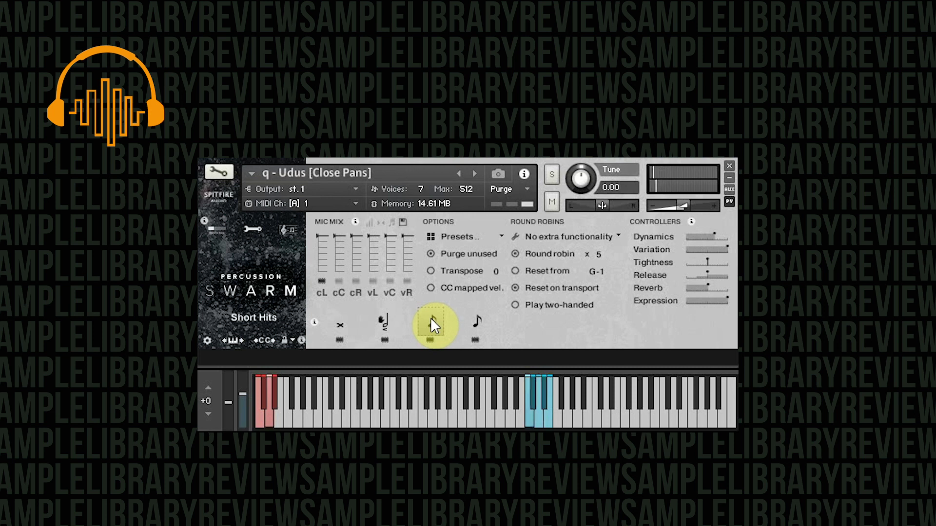
left_click(475, 322)
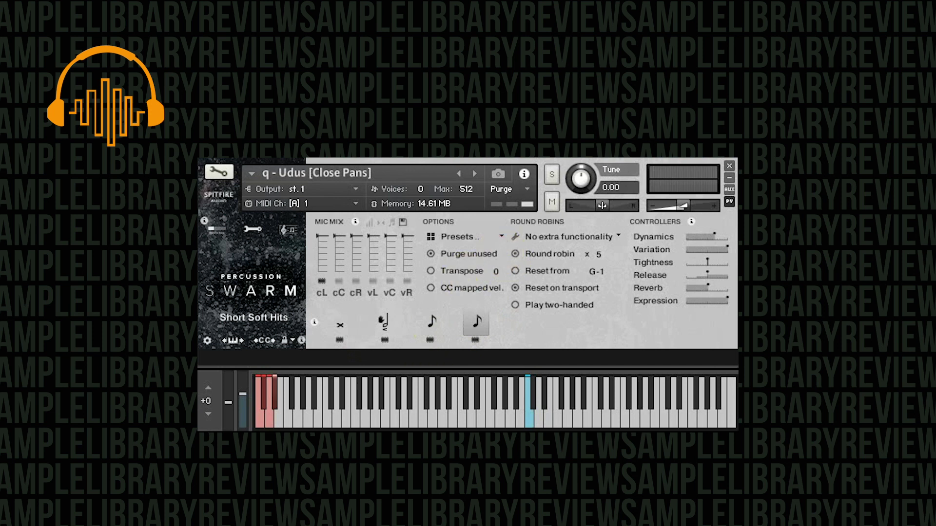
left_click(254, 317)
left_click(315, 345)
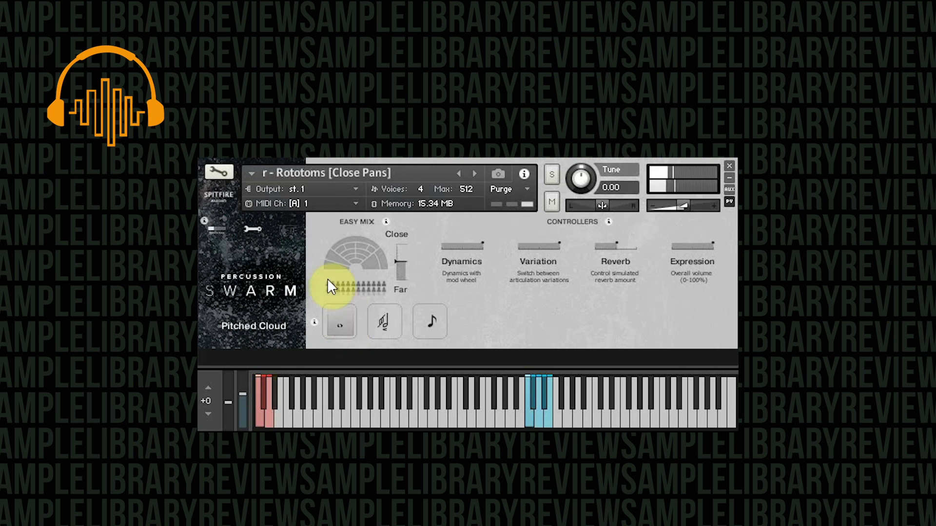
- Show the Rototoms' detailed mic mix and compare the Pitched Cloud through the cL mic alone and the cC mic alone
left_click(246, 237)
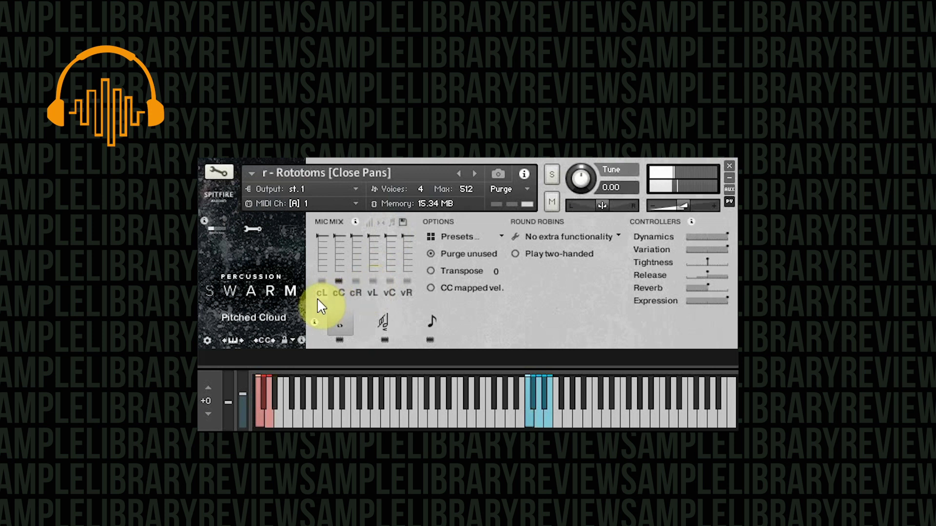
left_click(321, 280)
left_click(344, 279)
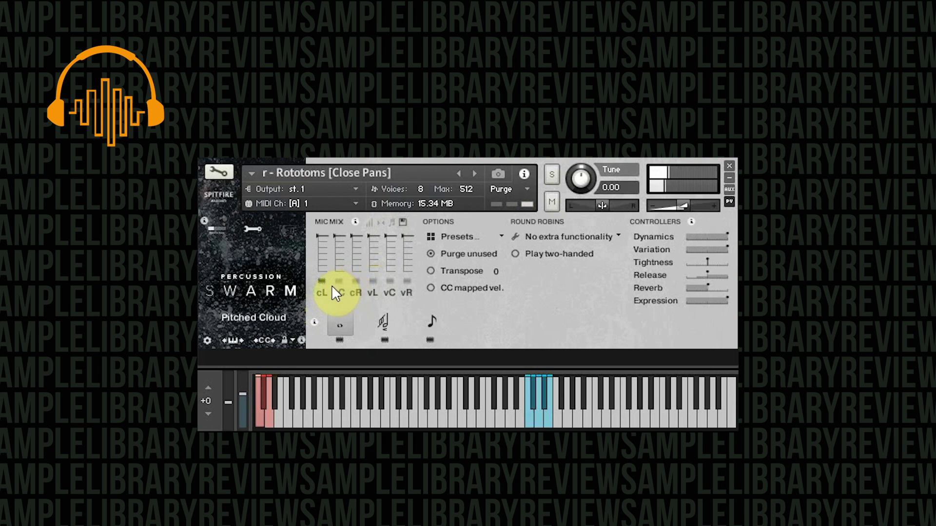
left_click(337, 280)
left_click(323, 280)
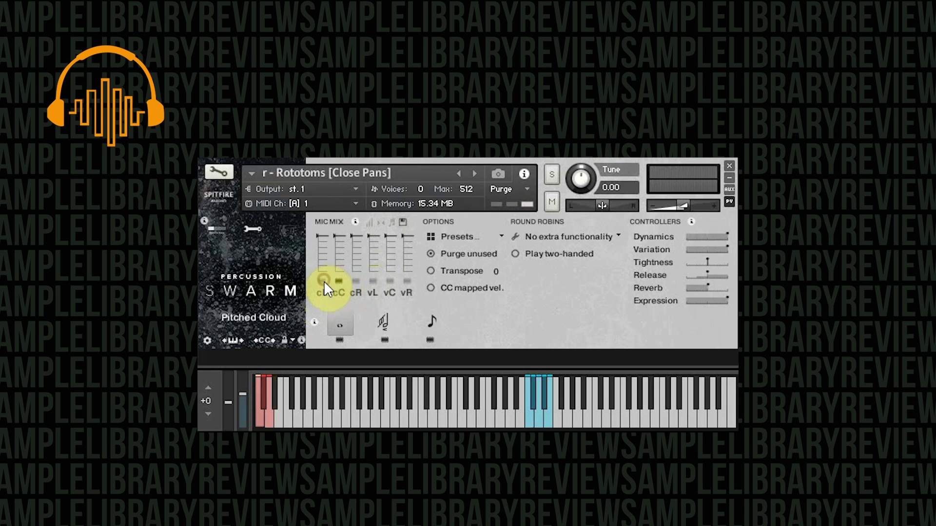
- Audition the Rototoms' Pitched Cloud through the cR, vL, vC and vR mics, enabling each one in turn and disabling the previous one
left_click(354, 282)
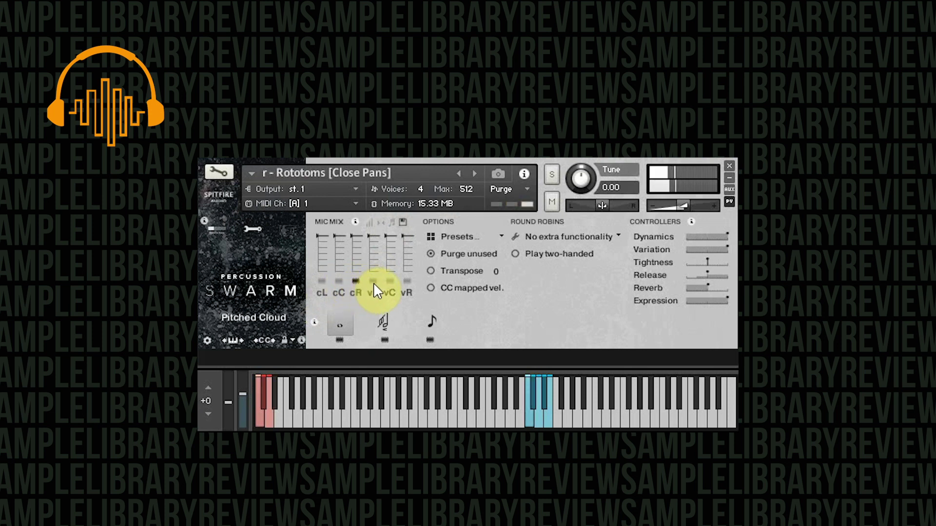
left_click(374, 281)
left_click(355, 281)
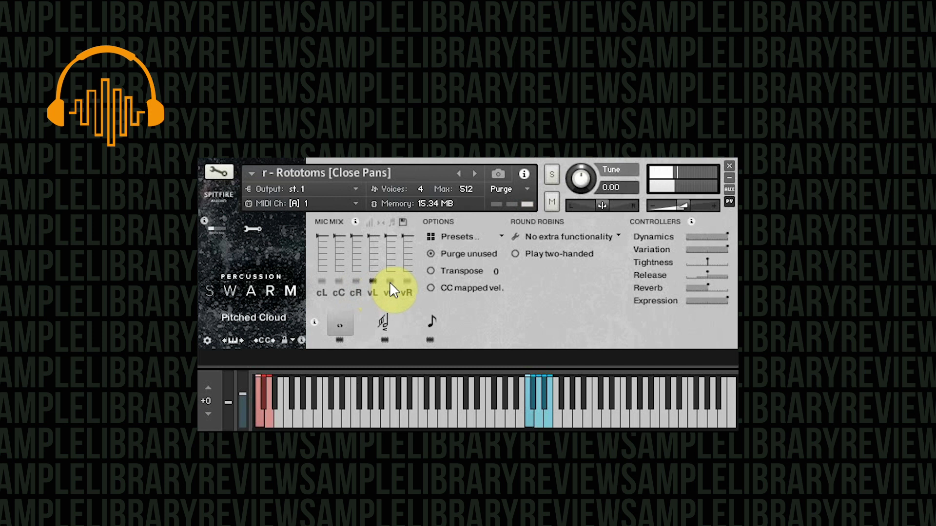
left_click(390, 282)
left_click(375, 283)
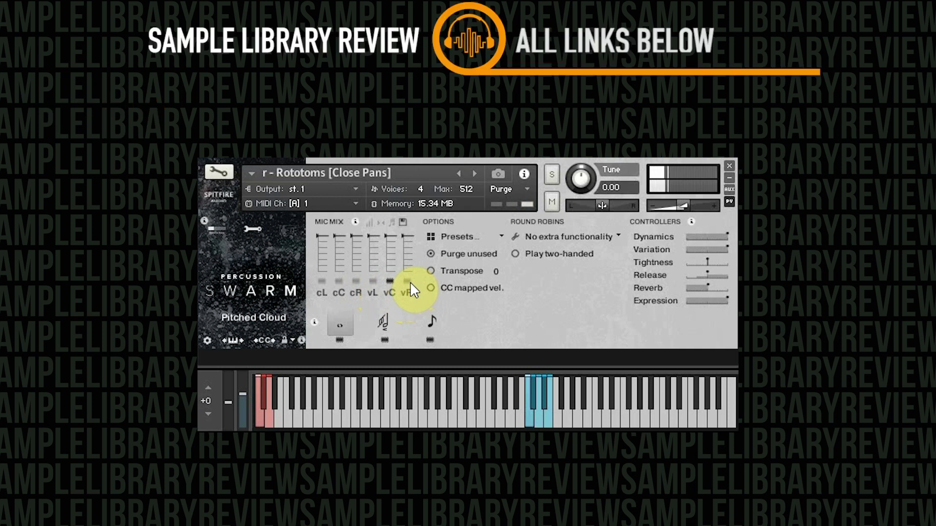
left_click(409, 282)
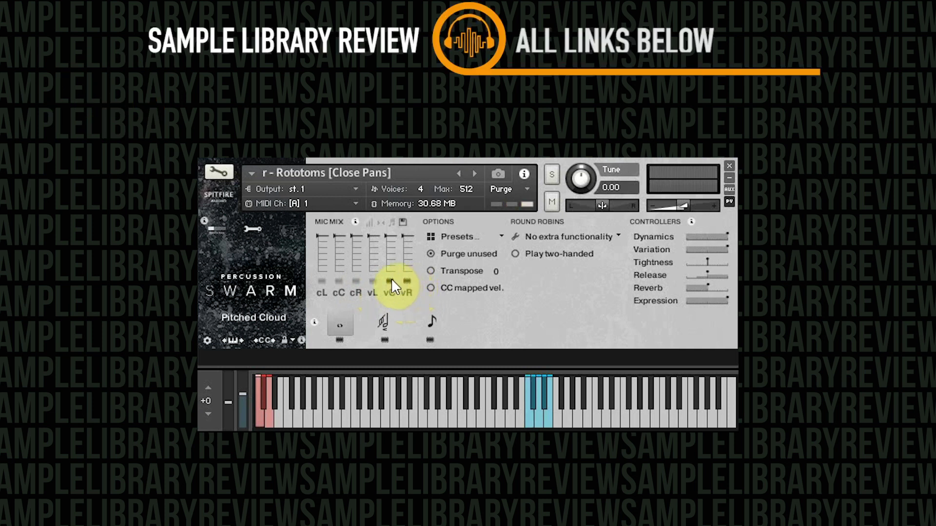
left_click(393, 281)
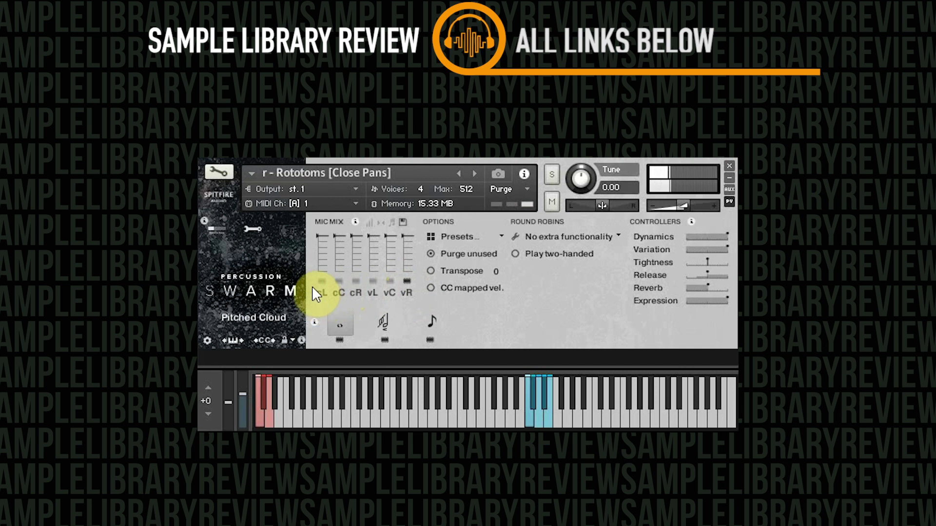
- Add the cC and vL mics to vR in the Rototoms mix and audition the Swarmed Bows and Short Soft Sticks articulations
left_click(338, 282)
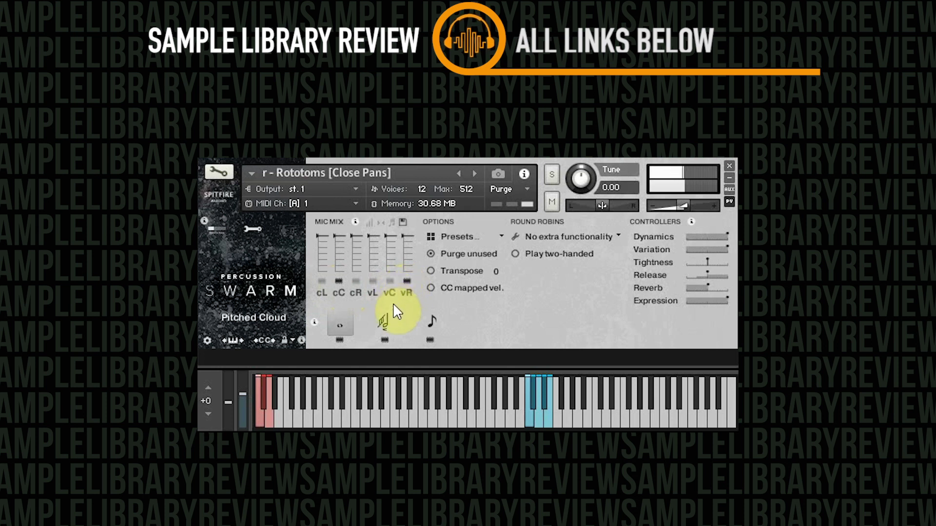
left_click(373, 282)
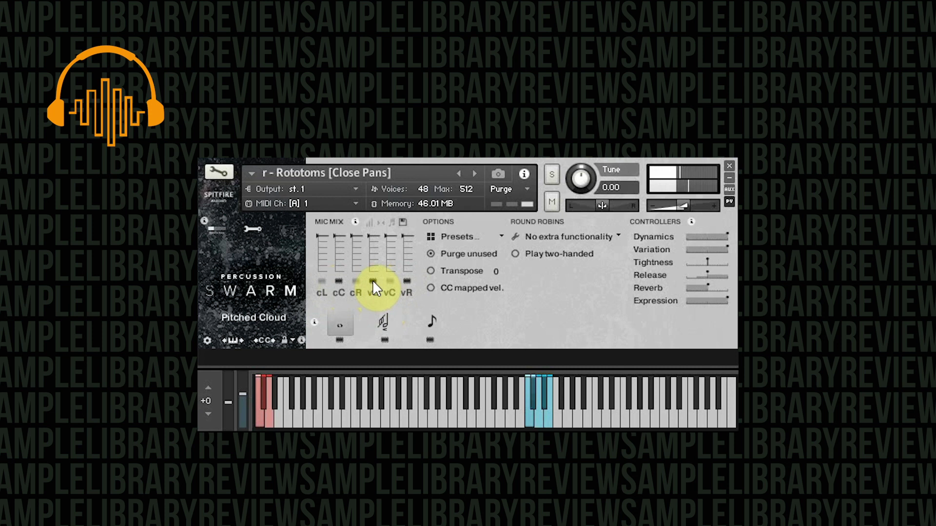
left_click(390, 320)
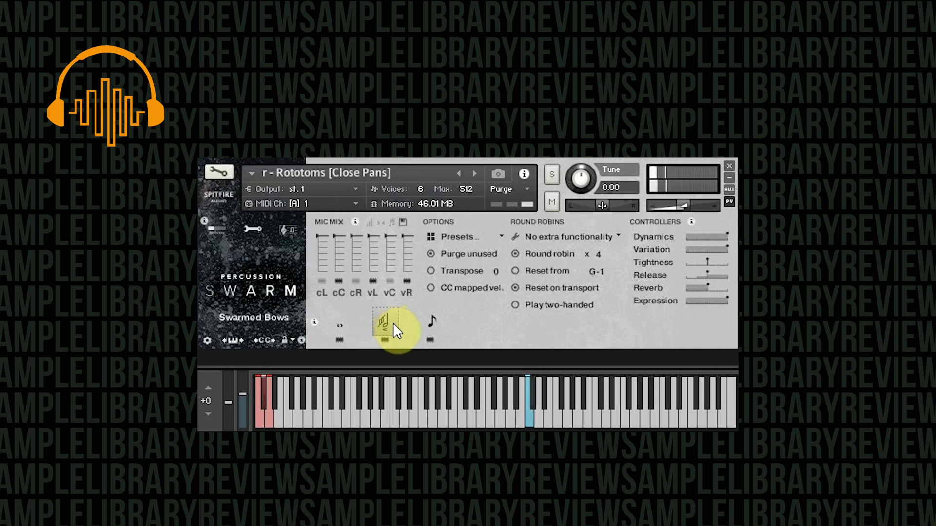
left_click(433, 315)
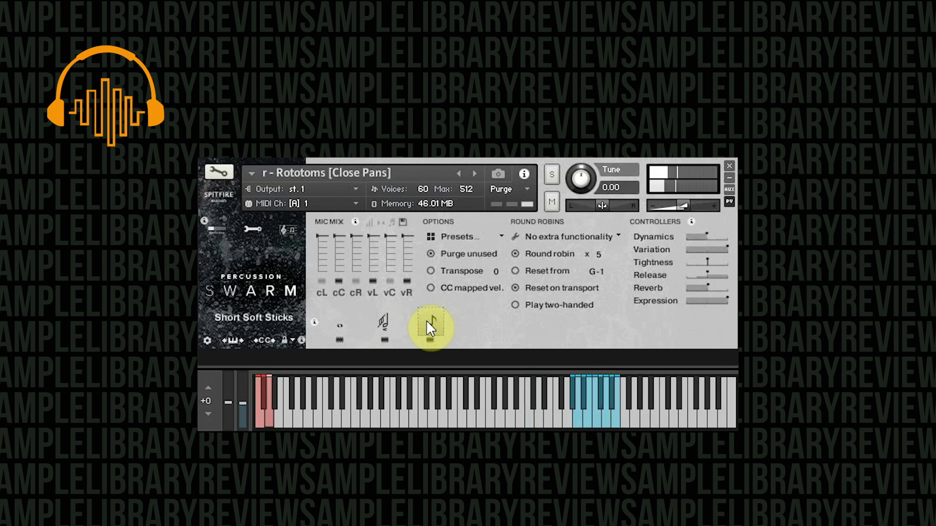
left_click(429, 324)
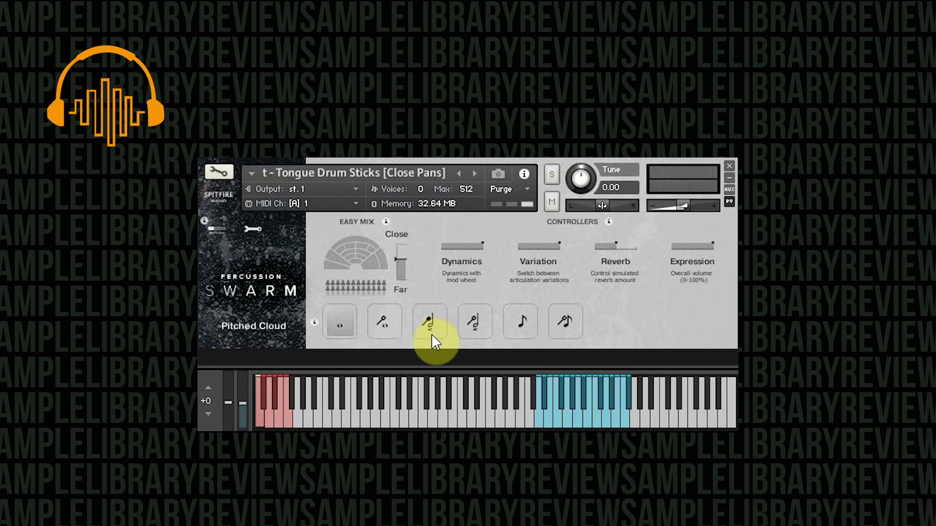
- Audition the Tongue Drum Sticks' Pitched Cloud and Superball Cloud articulations and enable the cR mic in the detailed mix
left_click(339, 321)
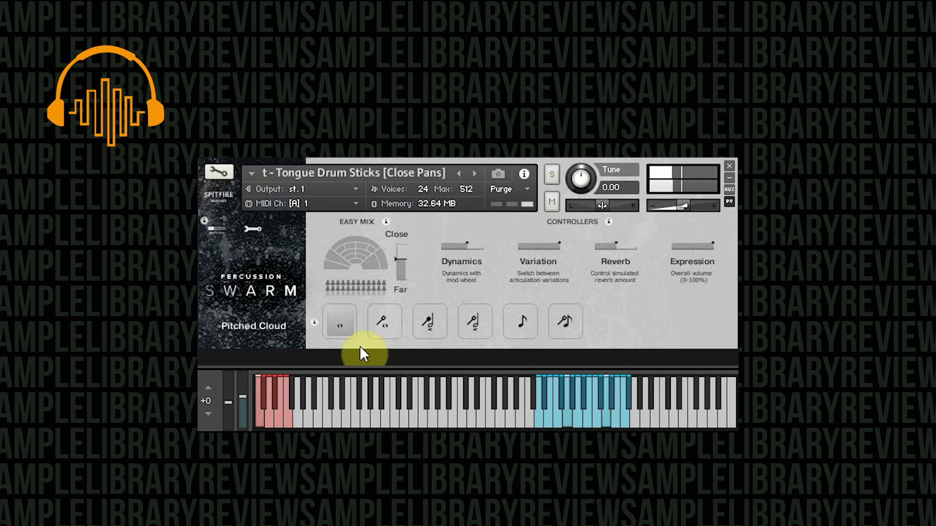
left_click(376, 320)
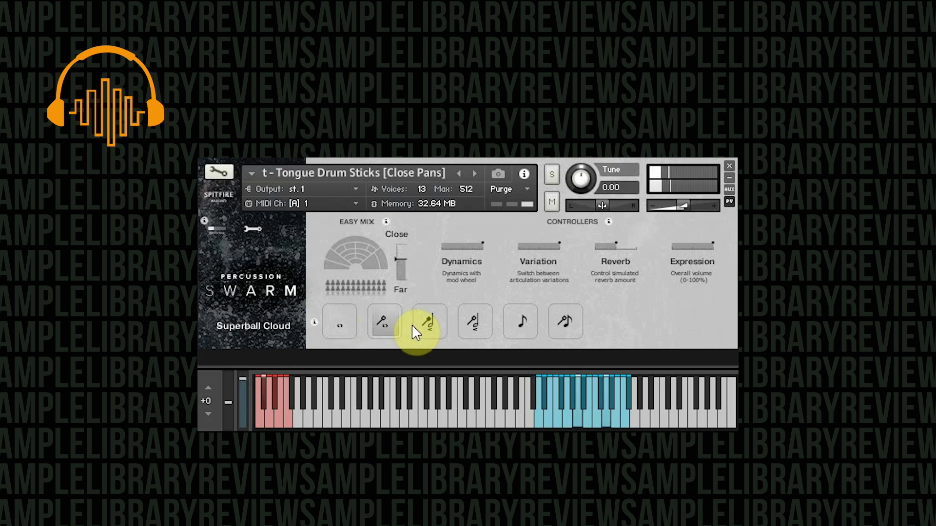
left_click(258, 229)
left_click(358, 282)
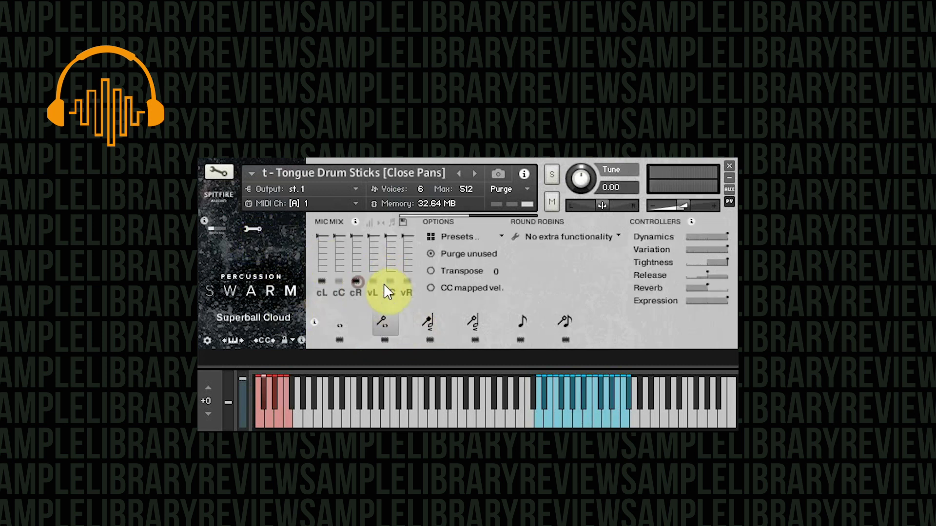
- Add the vC and vR mics to the Tongue Drum Sticks mix and audition Swarmed Sticks, Swarmed Superball, Short Soft Sticks and Short Superball
left_click(390, 284)
left_click(406, 286)
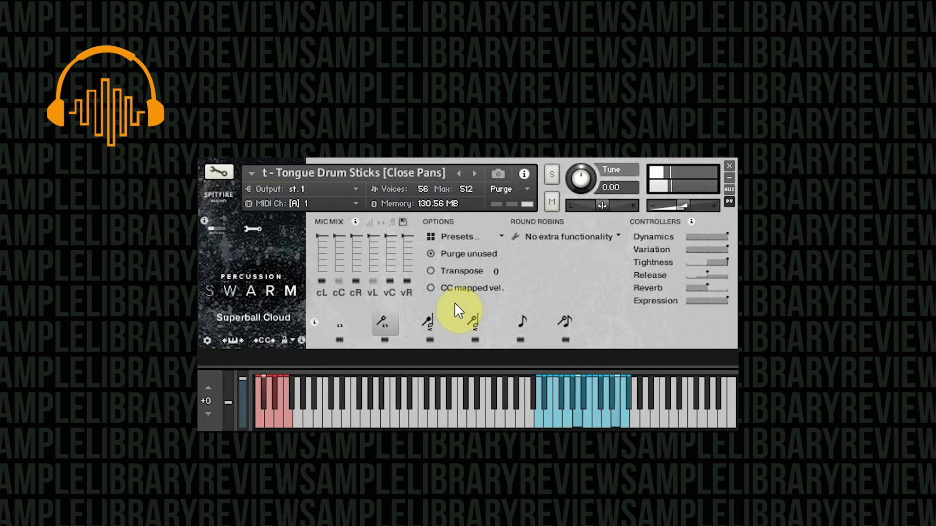
left_click(433, 326)
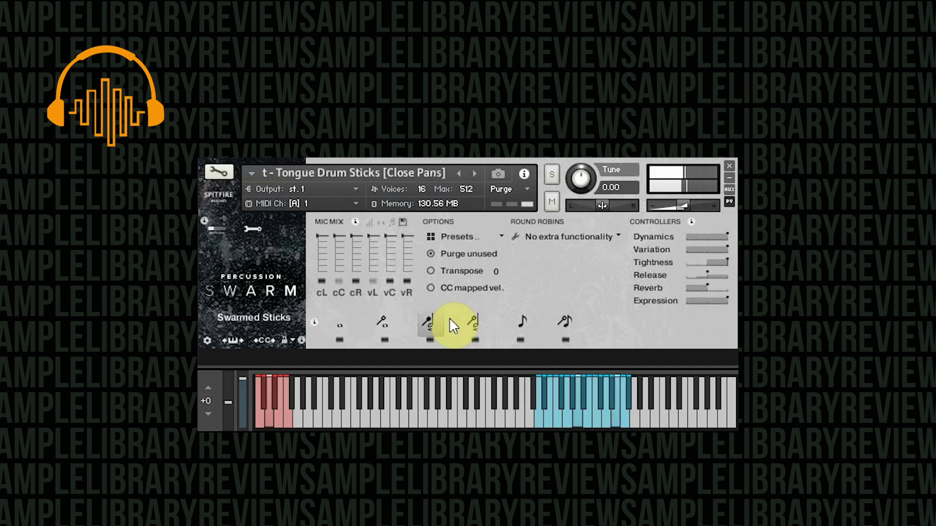
left_click(475, 323)
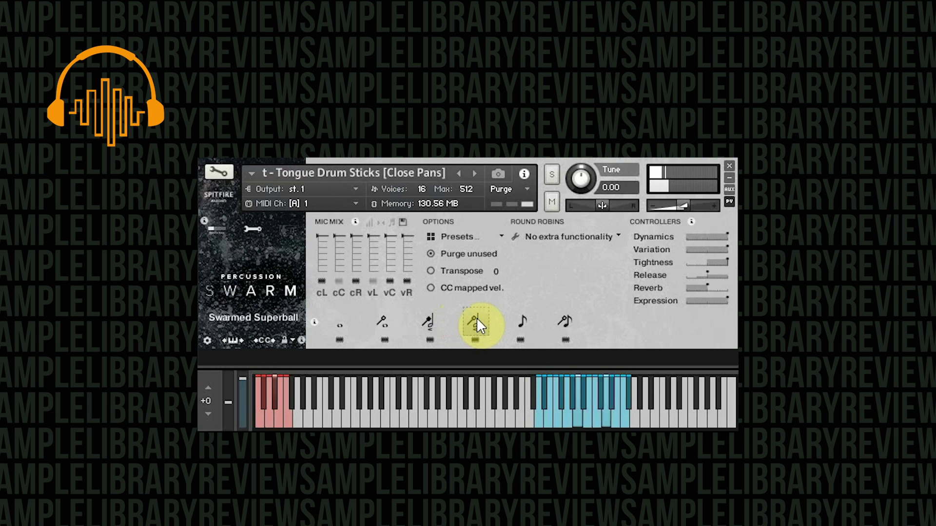
left_click(514, 319)
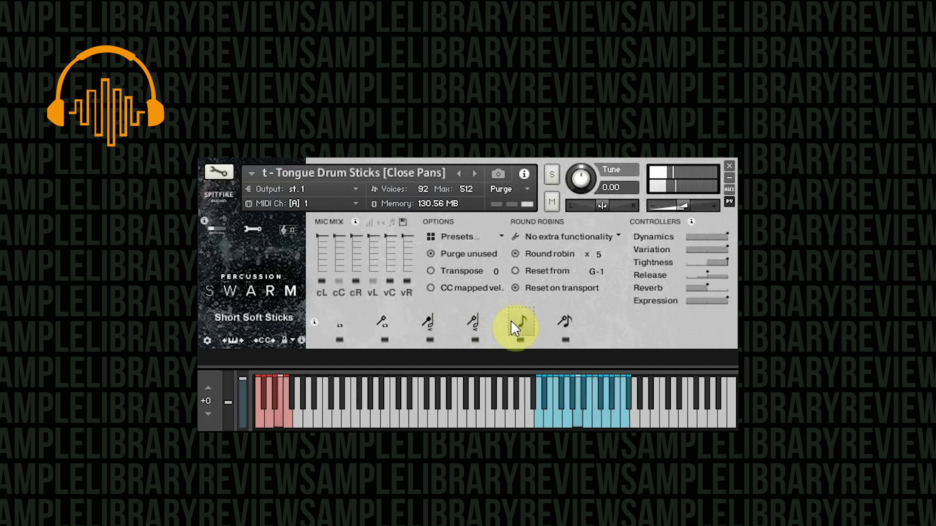
left_click(511, 321)
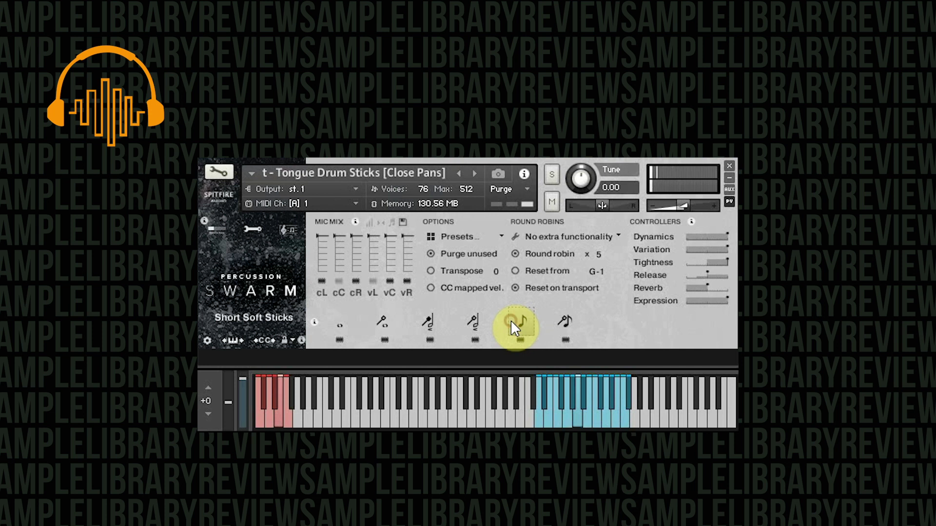
left_click(561, 320)
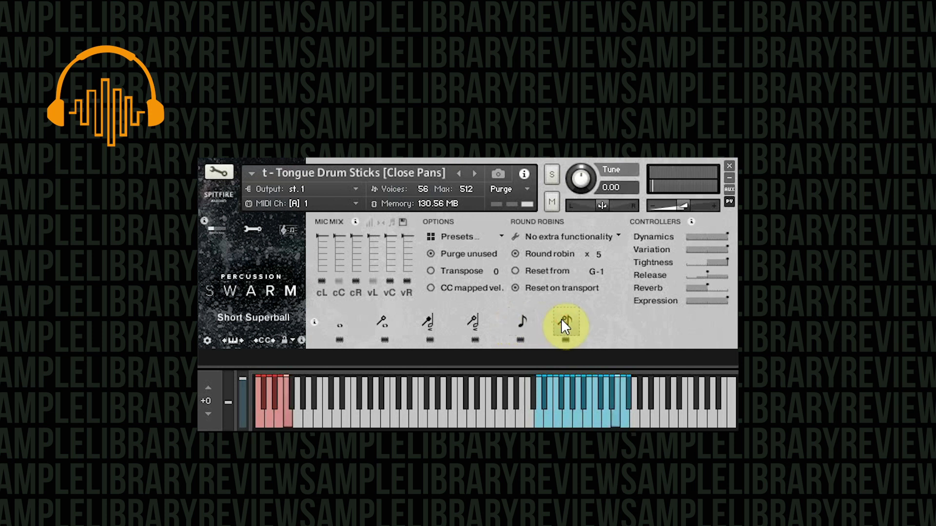
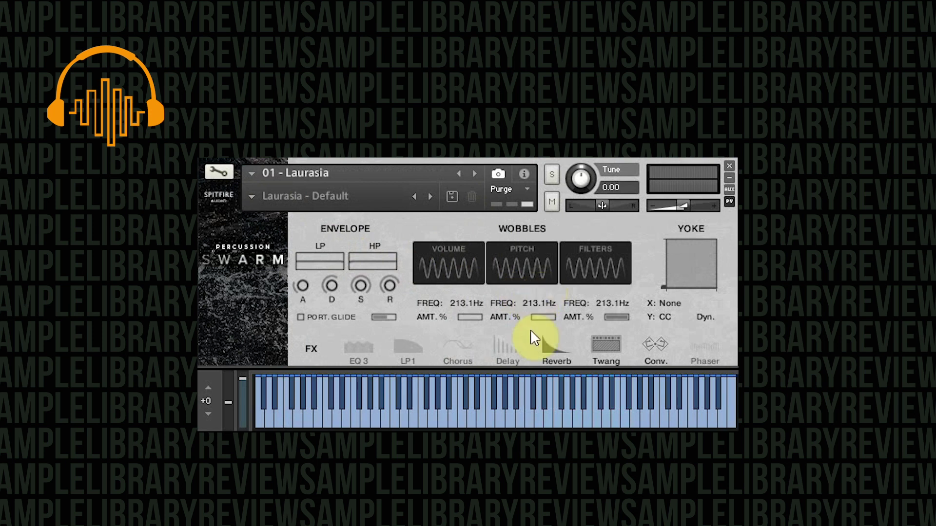
- Audition Laurasia's Clean Delay, Default, Percussion Bends and Planet Destroyer snapshots, and advance one more snapshot
left_click(252, 198)
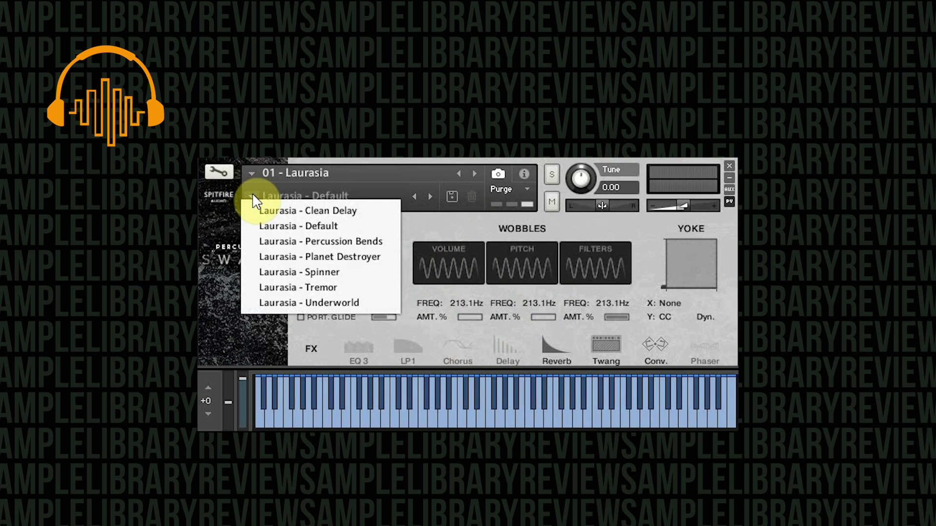
left_click(294, 210)
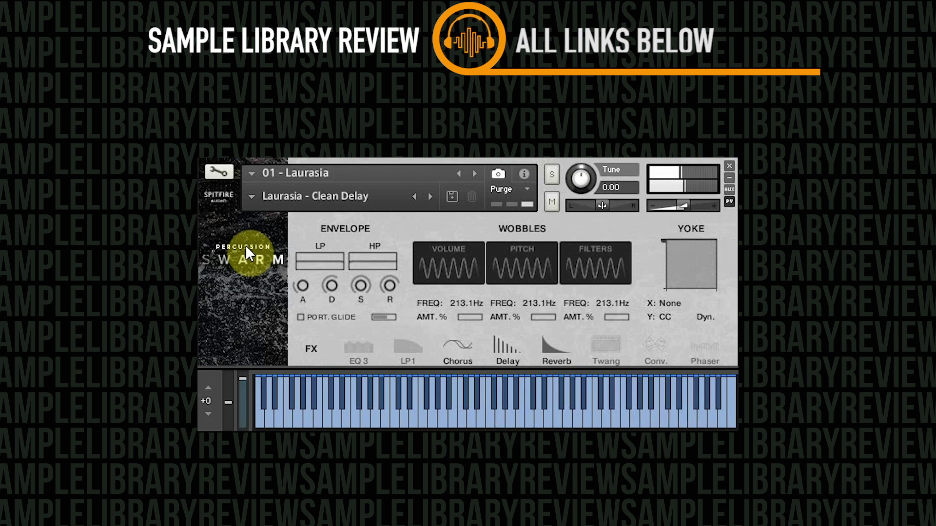
left_click(427, 196)
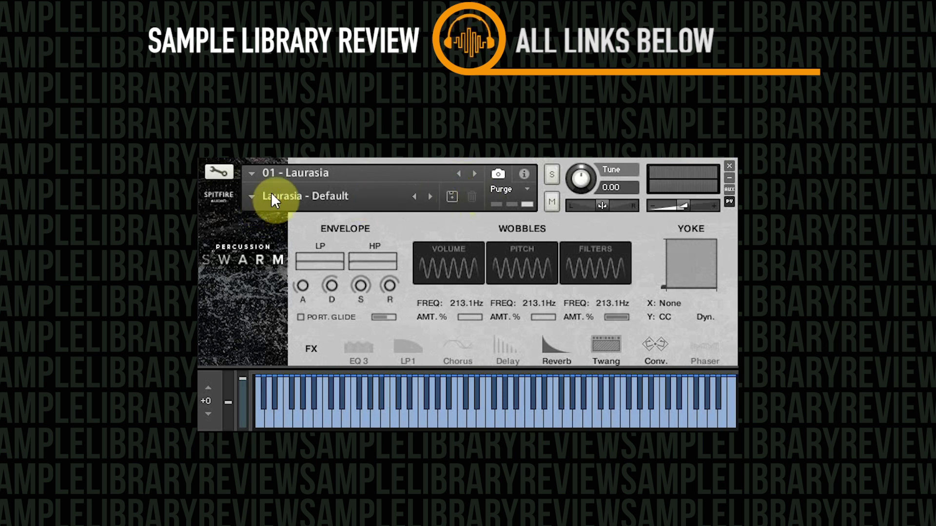
left_click(430, 197)
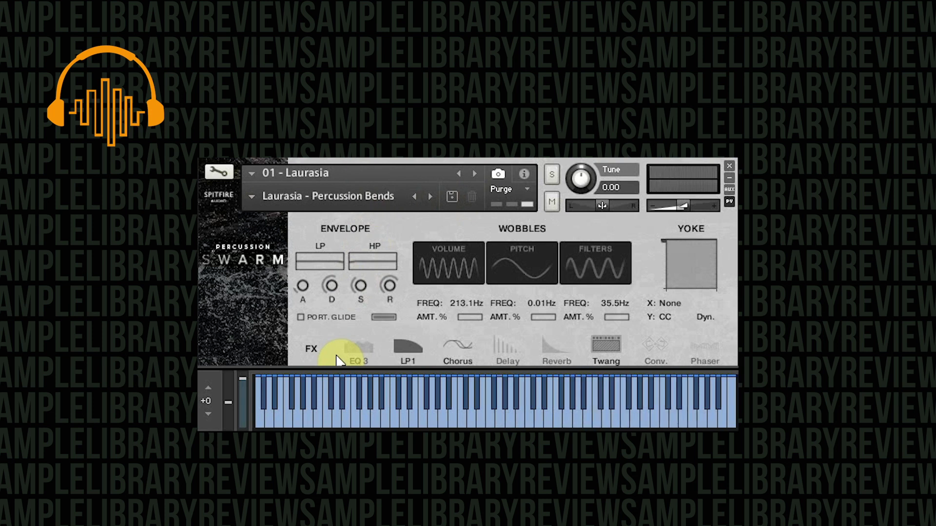
left_click(430, 196)
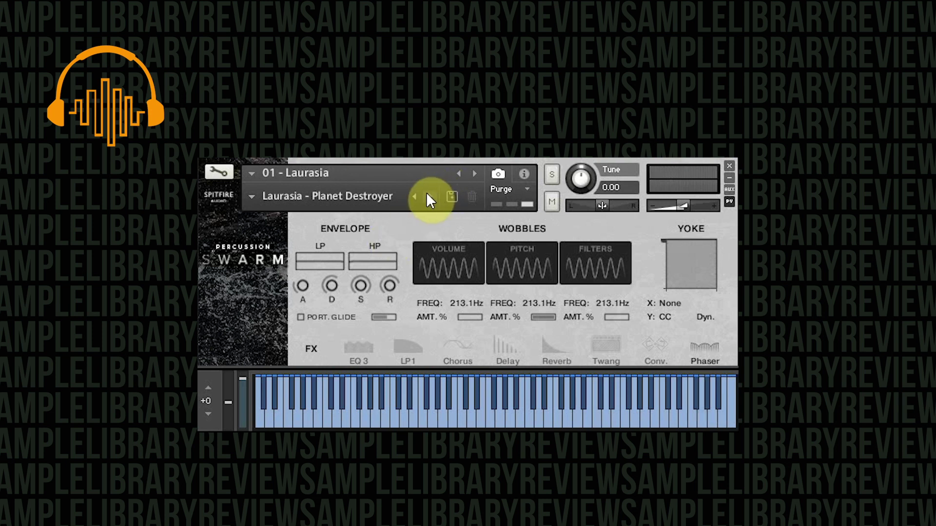
left_click(427, 196)
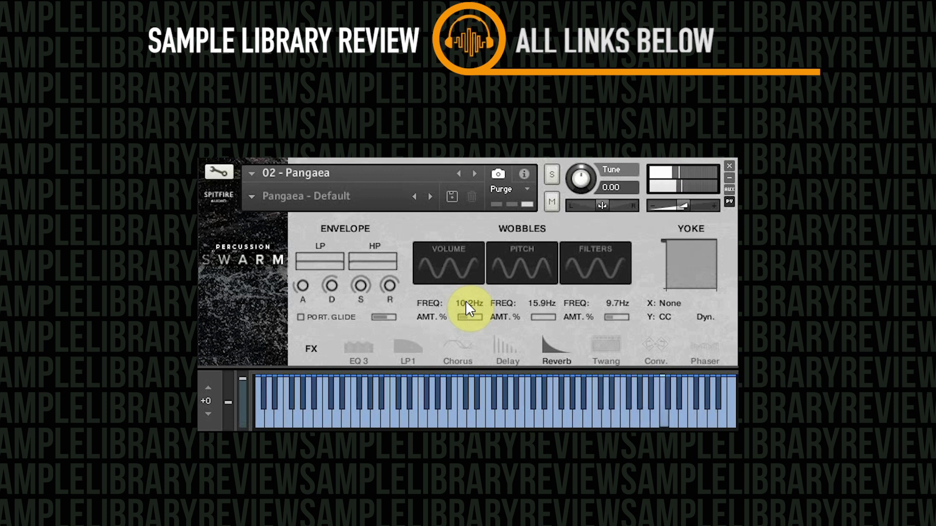
- Audition the Pangaea patch's Ice Cold, Lost and Mountain Chimes snapshots, and advance to the following one
left_click(430, 196)
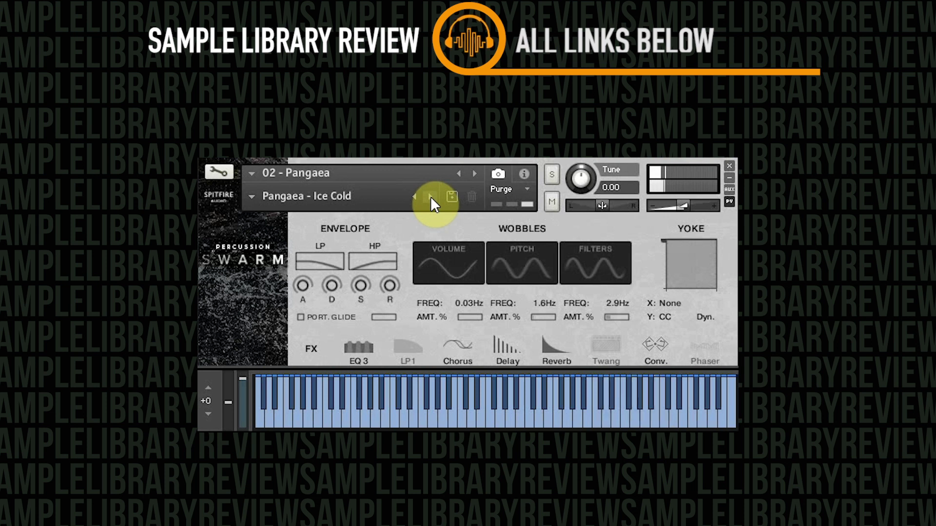
left_click(430, 197)
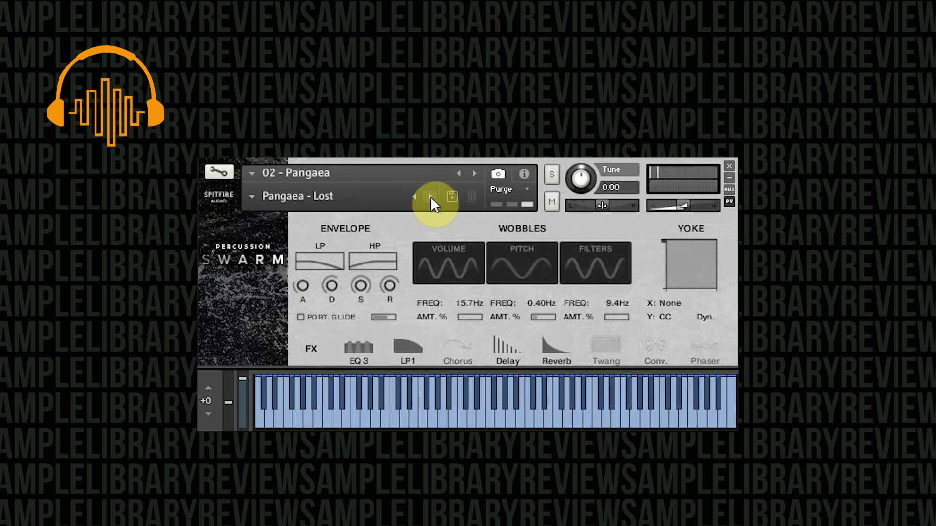
left_click(430, 196)
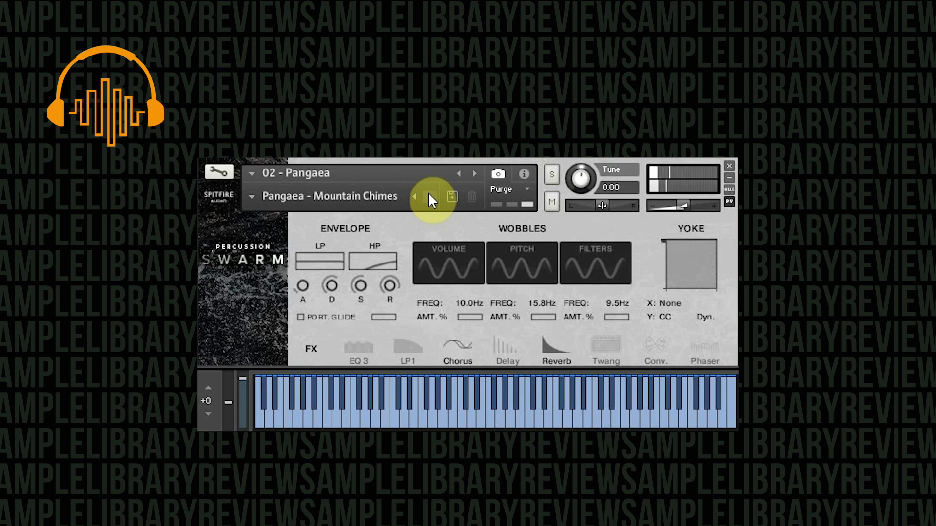
left_click(430, 197)
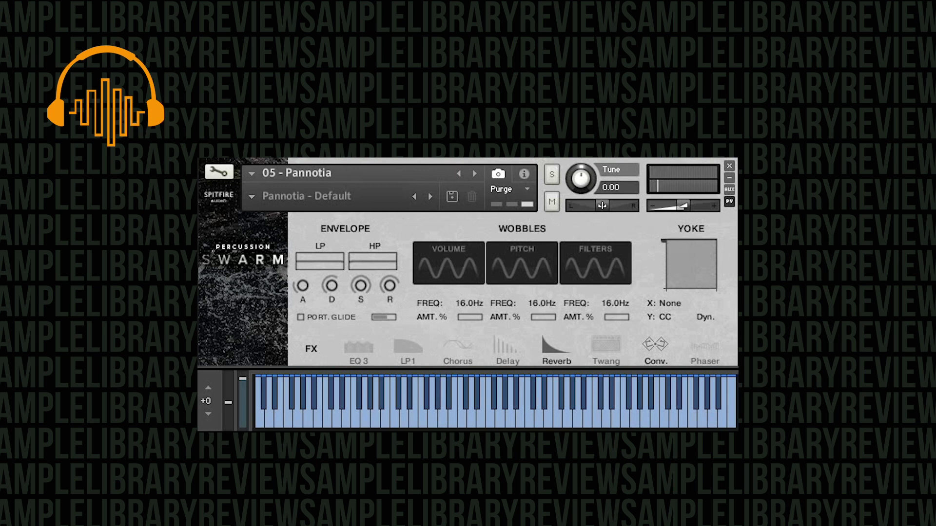
- Audition Pannotia's Kino and Mac Music snapshots, and advance to the snapshot after Mac Music
left_click(430, 197)
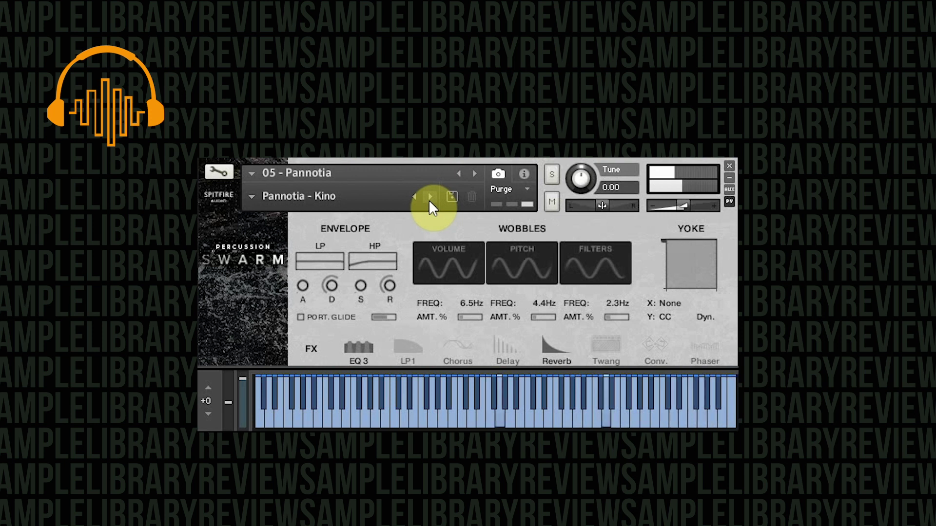
left_click(430, 198)
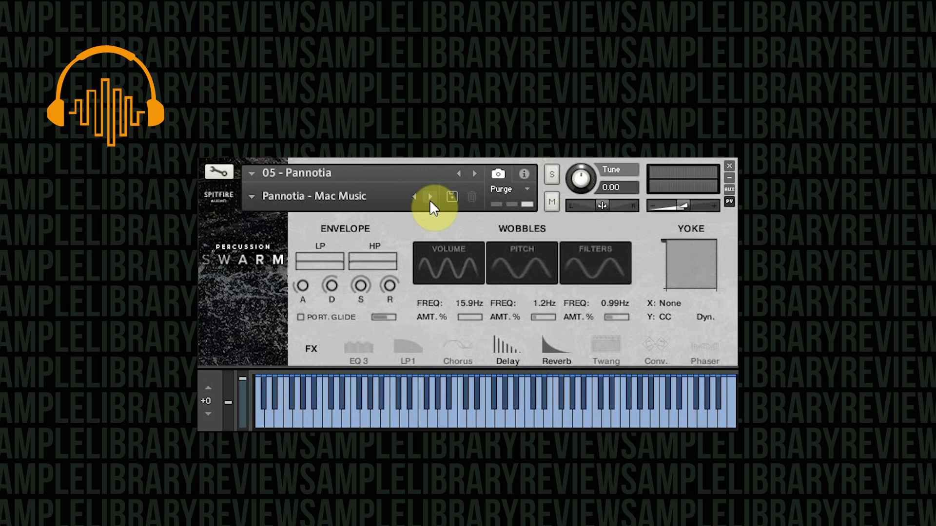
left_click(430, 197)
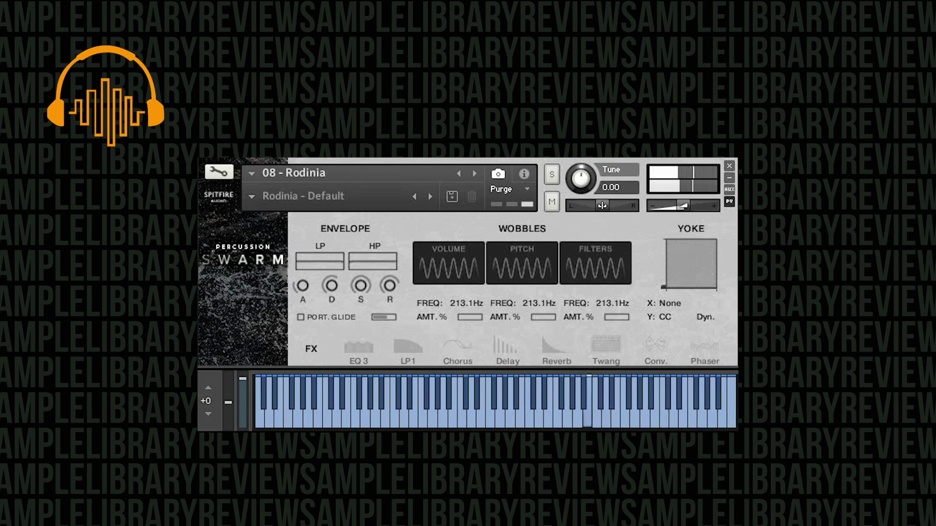
- Step through and audition the Hang Ten, Okay Then and Razor Bass snapshots of the Rodinia patch
left_click(429, 196)
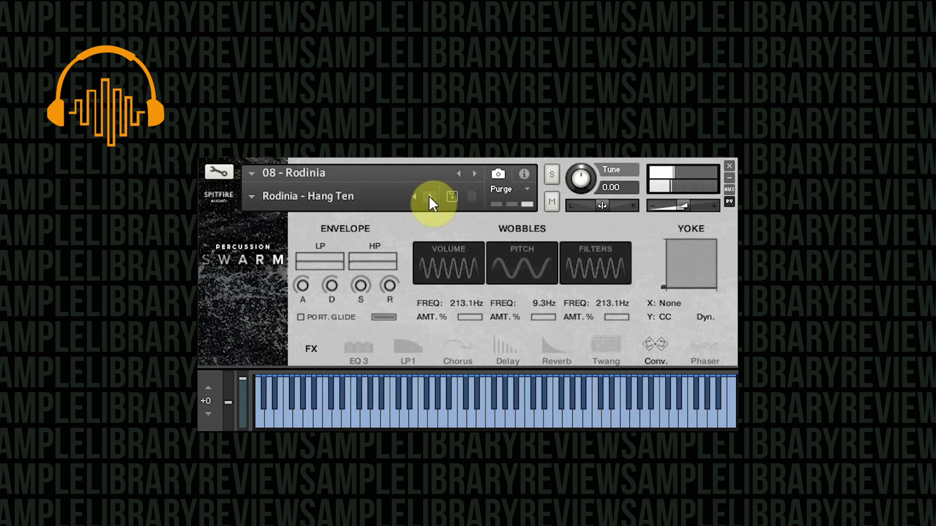
left_click(430, 196)
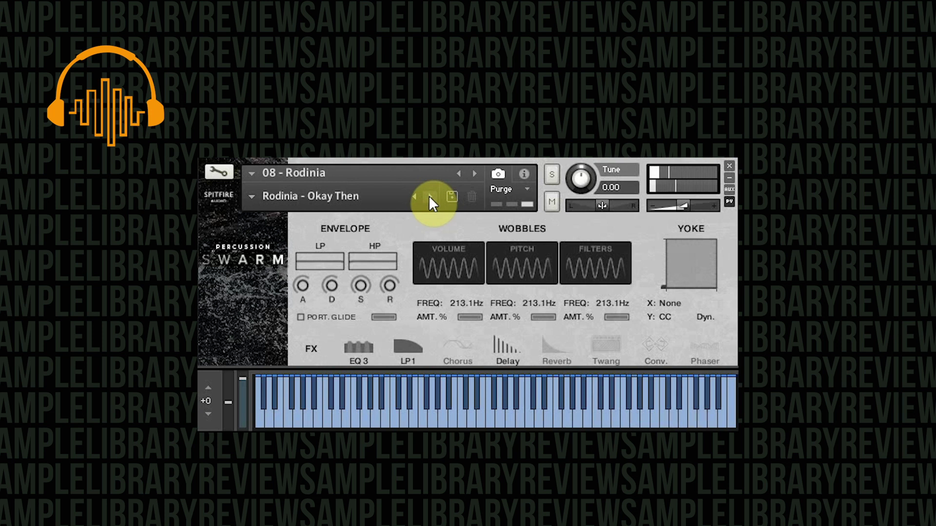
left_click(429, 196)
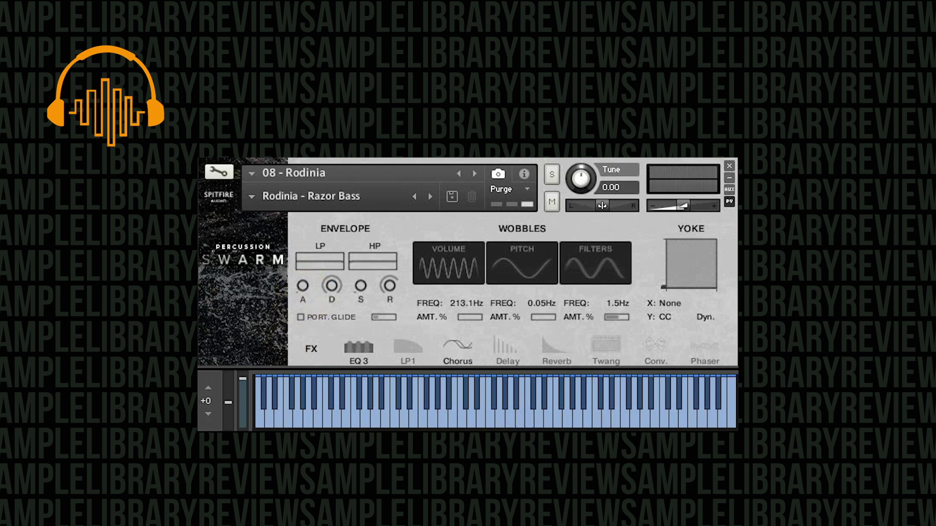
left_click(234, 342)
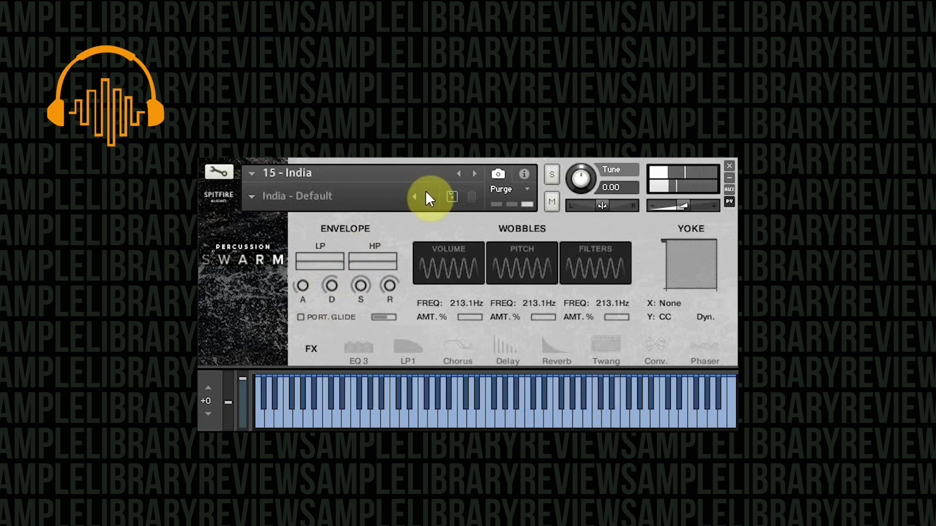
- Audition India's Drone snapshot, return to Default, load and audition Scanning, and advance one snapshot further
left_click(430, 197)
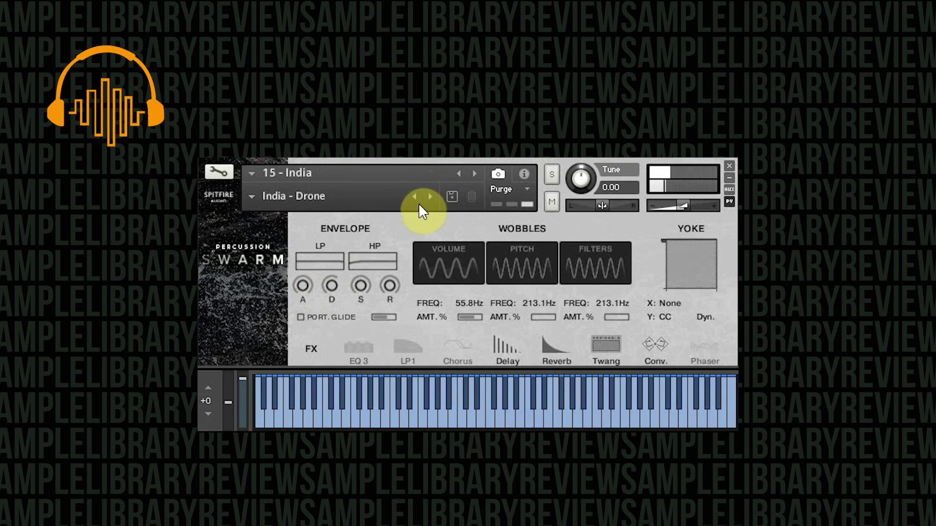
left_click(414, 197)
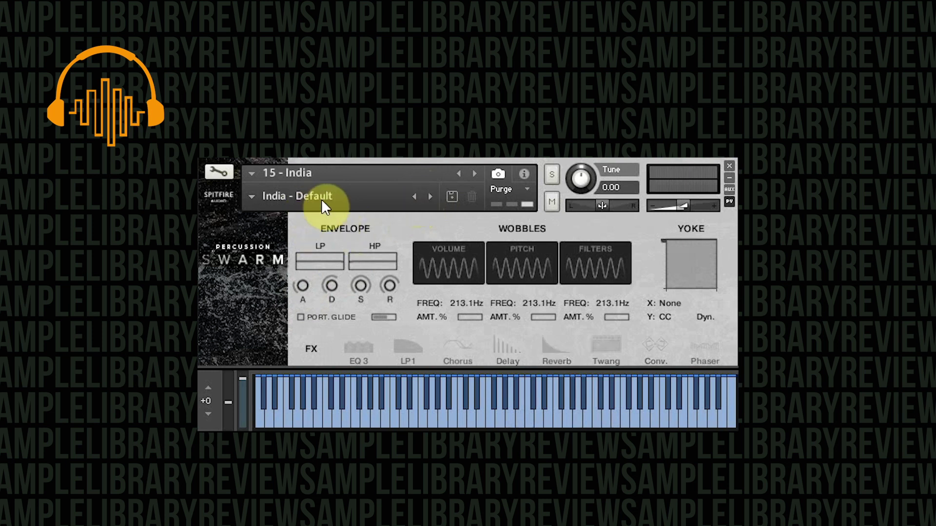
left_click(253, 202)
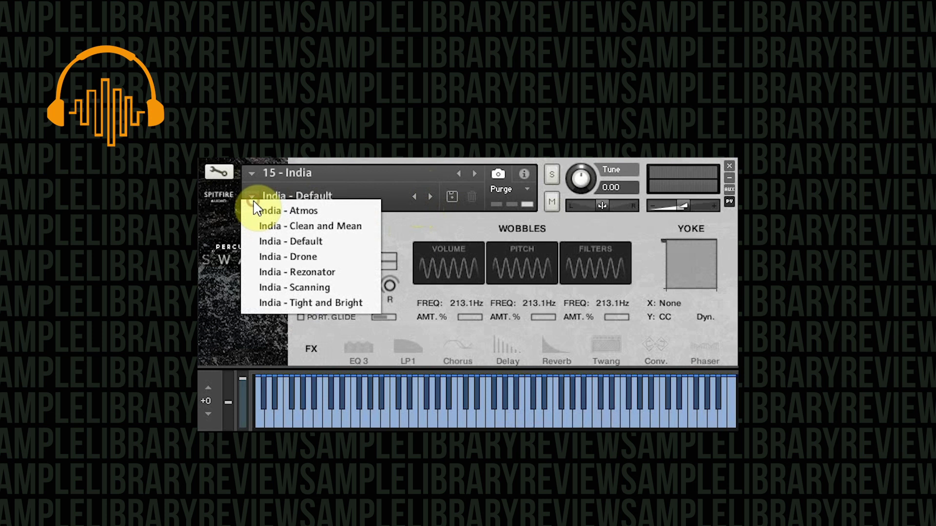
left_click(308, 286)
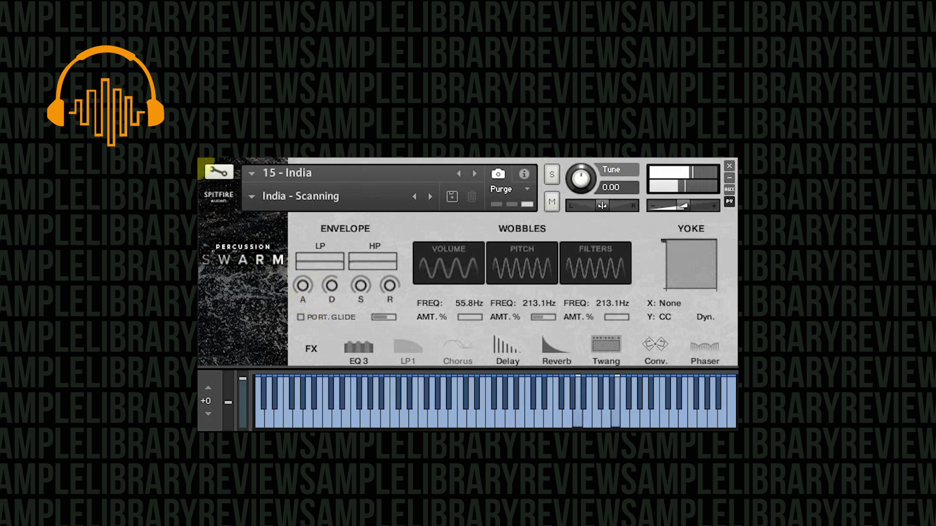
left_click(426, 196)
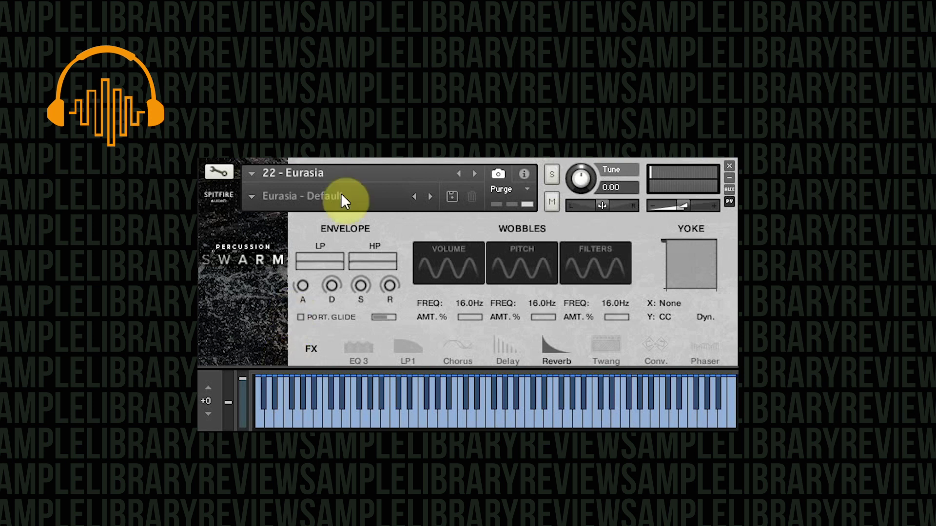
- Load and audition the Mars Organ and Where's My Flute snapshots of the Eurasia patch
left_click(251, 196)
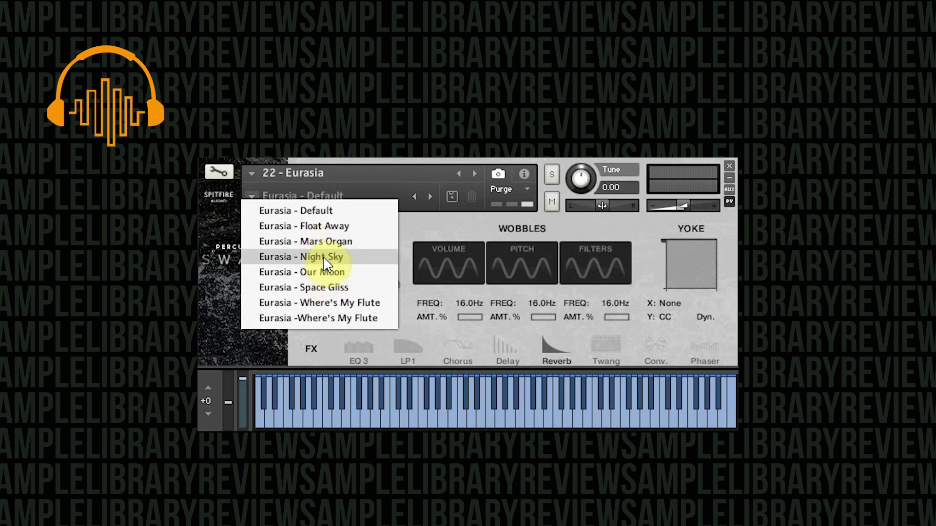
left_click(320, 240)
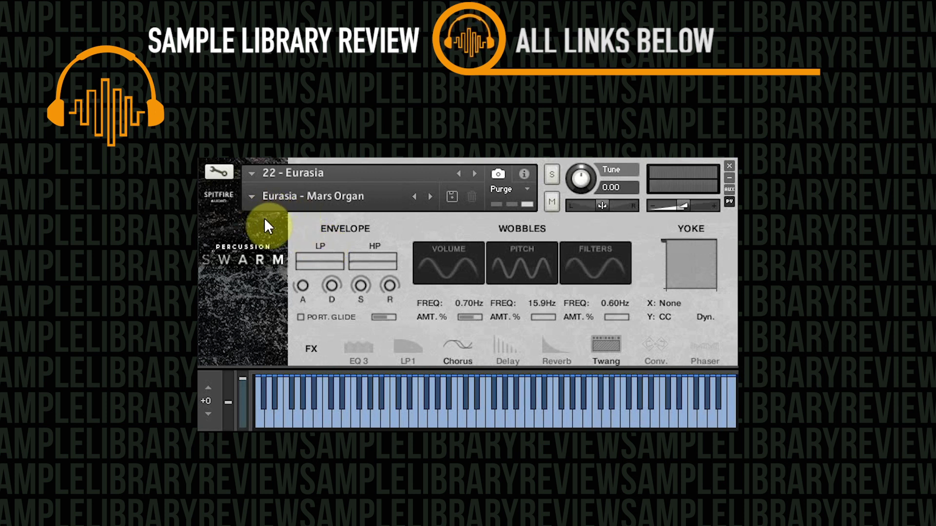
left_click(253, 195)
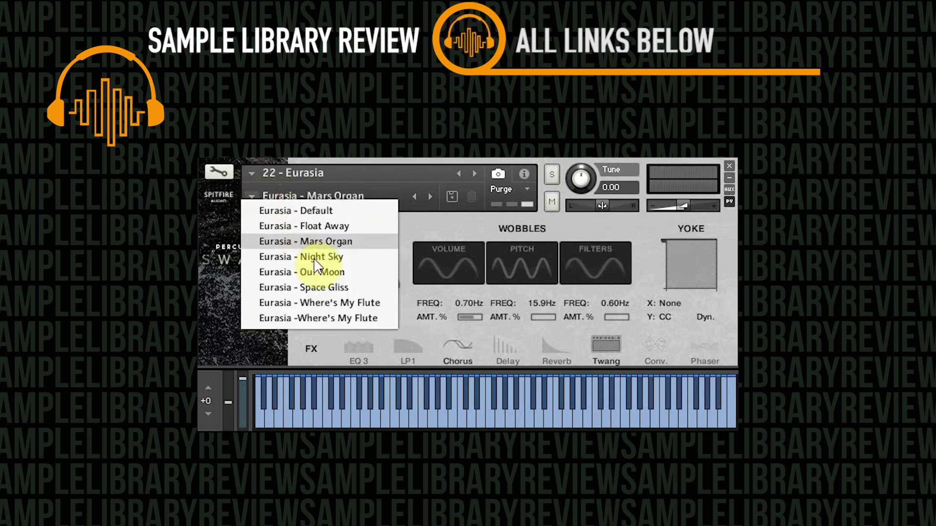
left_click(324, 302)
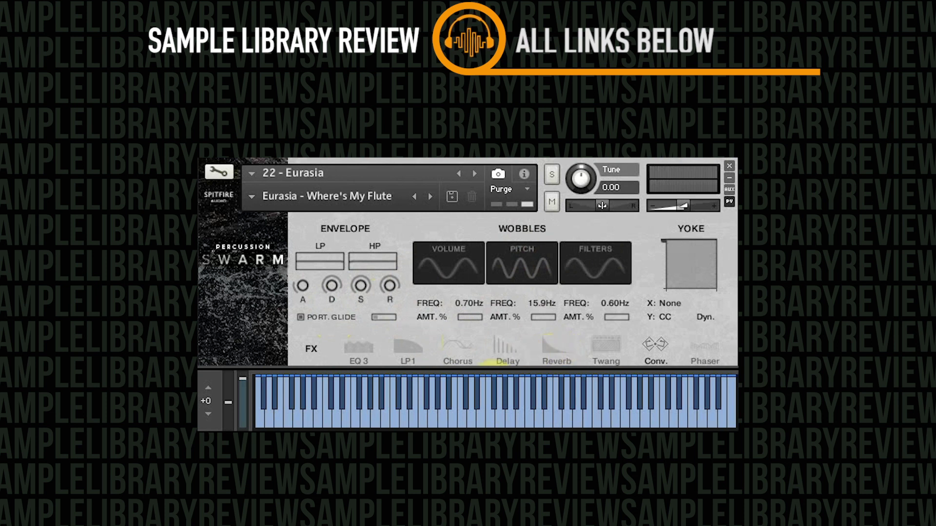
left_click(604, 341)
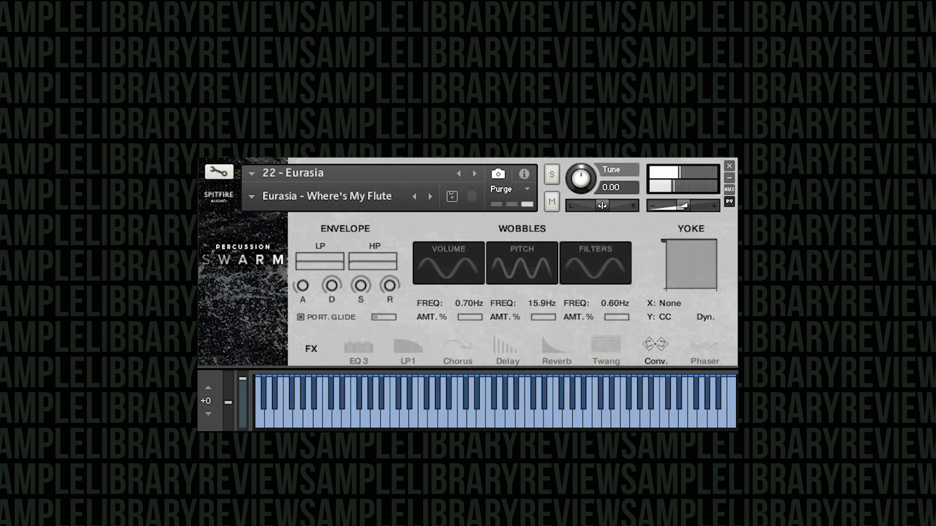
left_click_drag(401, 224, 405, 324)
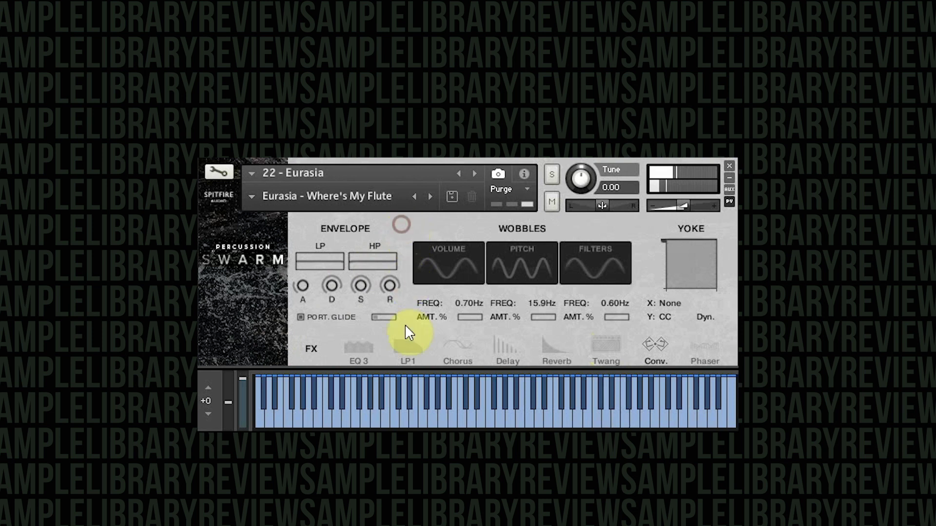
- Load and audition the Artica patch's Tundra Winds snapshot, and step through Walker, Around and Baby Penguins to Crisp
left_click(251, 199)
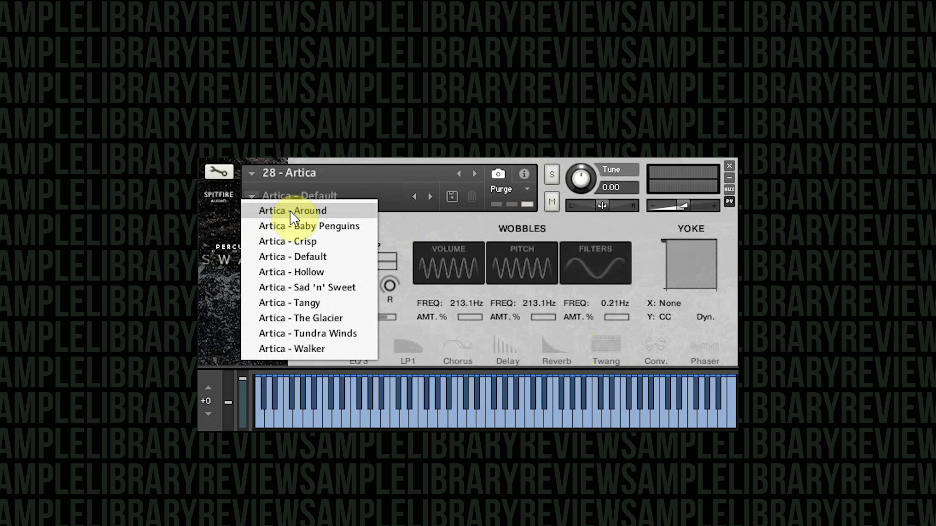
left_click(351, 335)
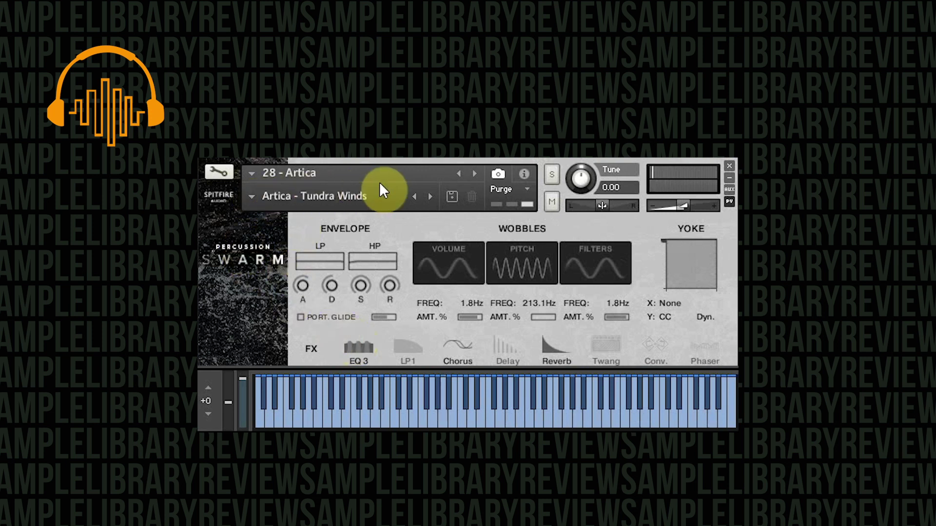
left_click(431, 194)
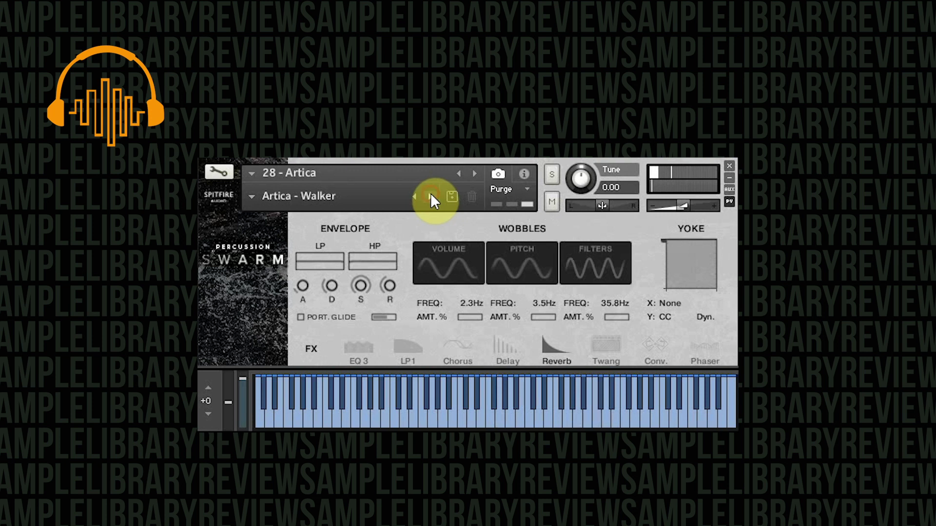
left_click(431, 194)
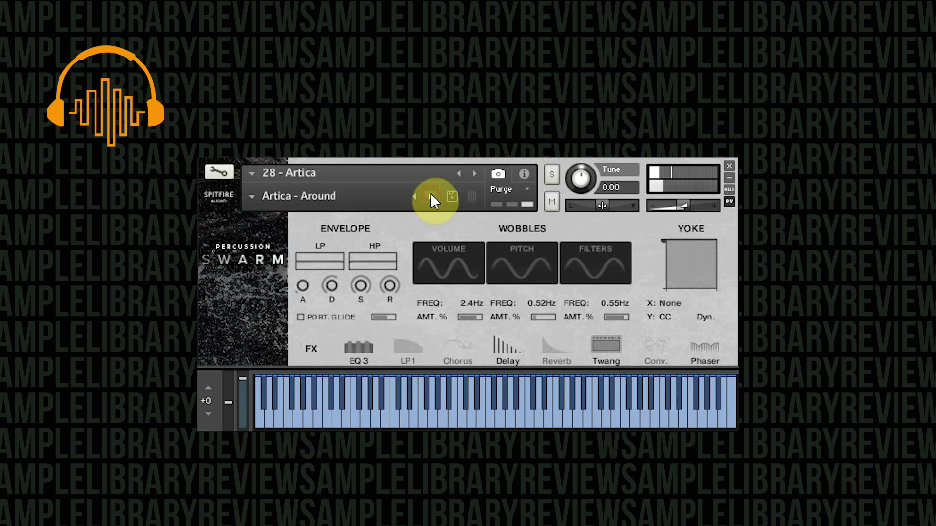
left_click(430, 197)
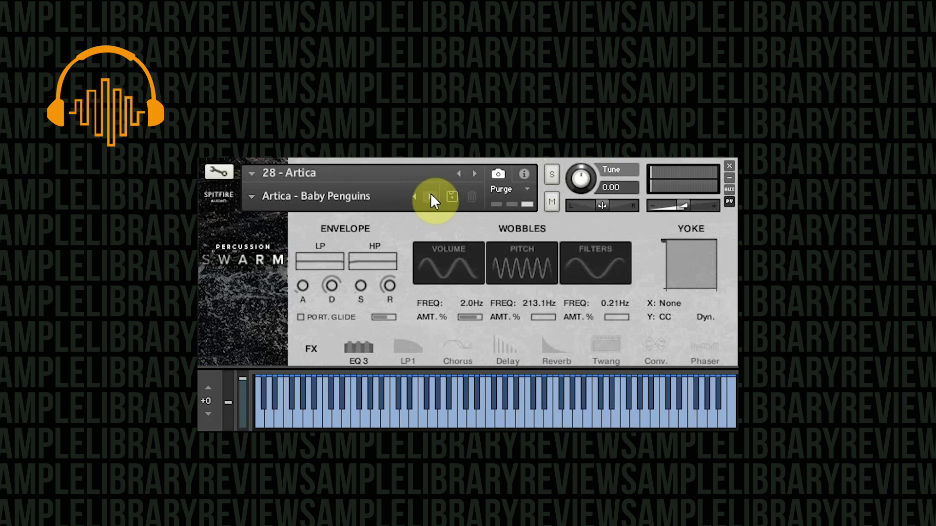
left_click(431, 195)
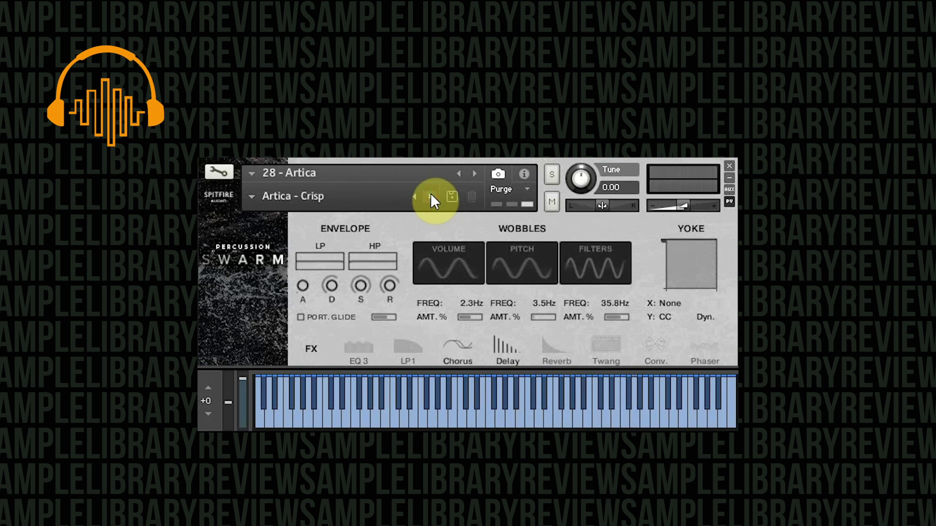